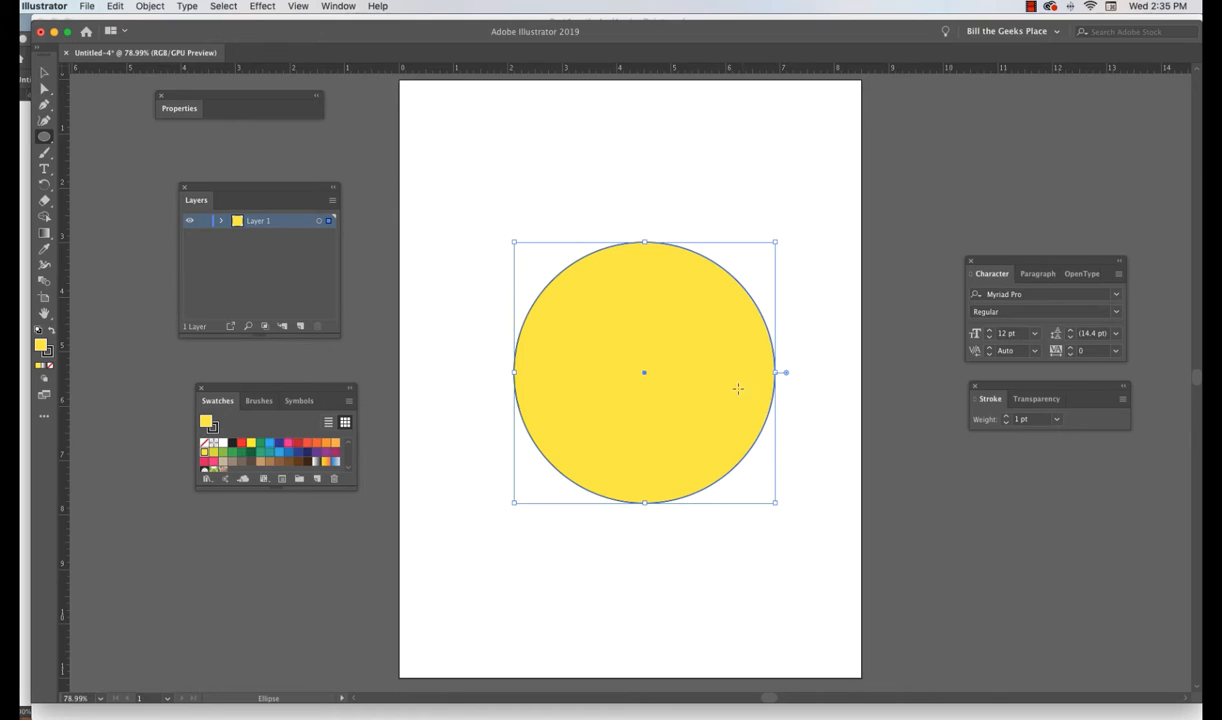
- Reposition the yellow circle on the artboard with the Selection tool
click(43, 78)
drag(670, 332, 656, 440)
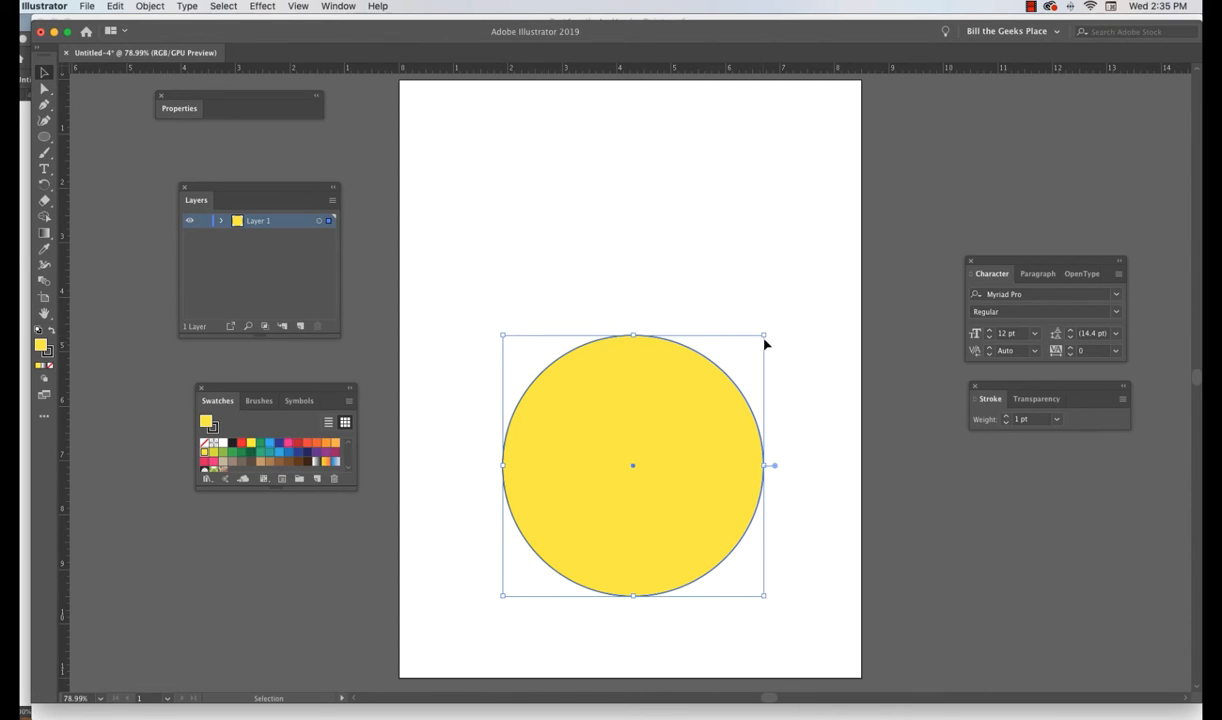
drag(682, 532, 682, 428)
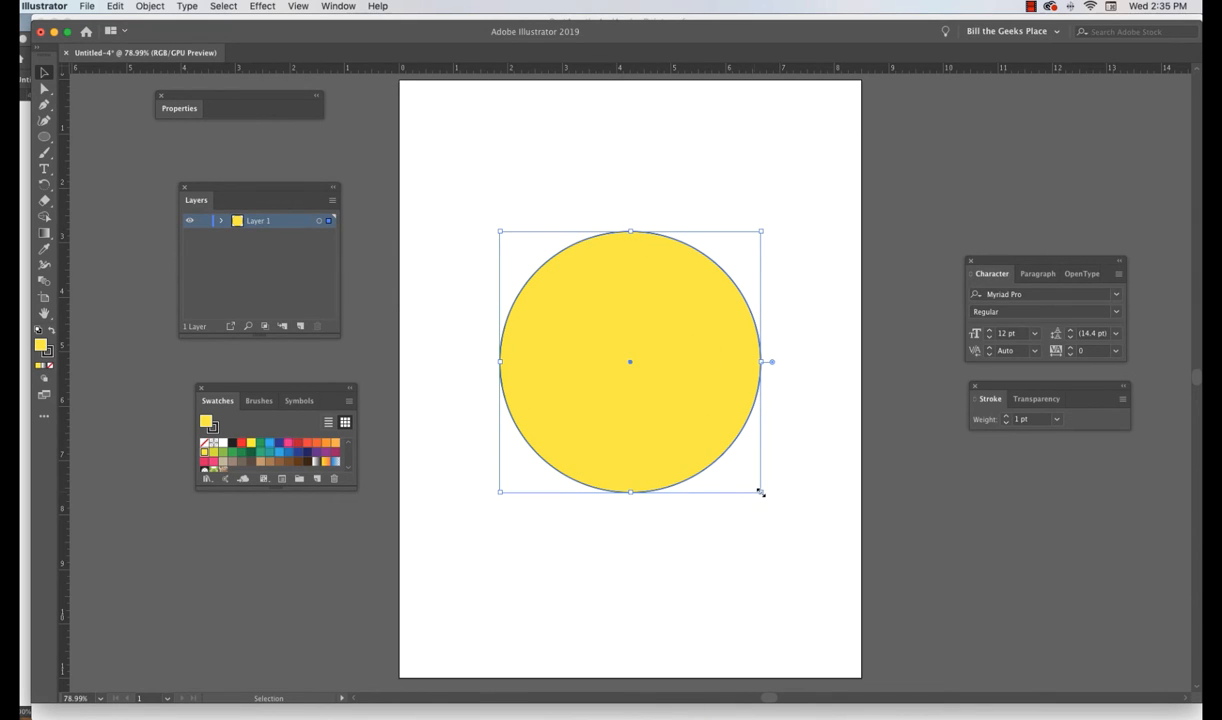
- Resize the circle with its bounding box handles into a smaller circle
drag(761, 492, 690, 415)
drag(690, 323, 616, 323)
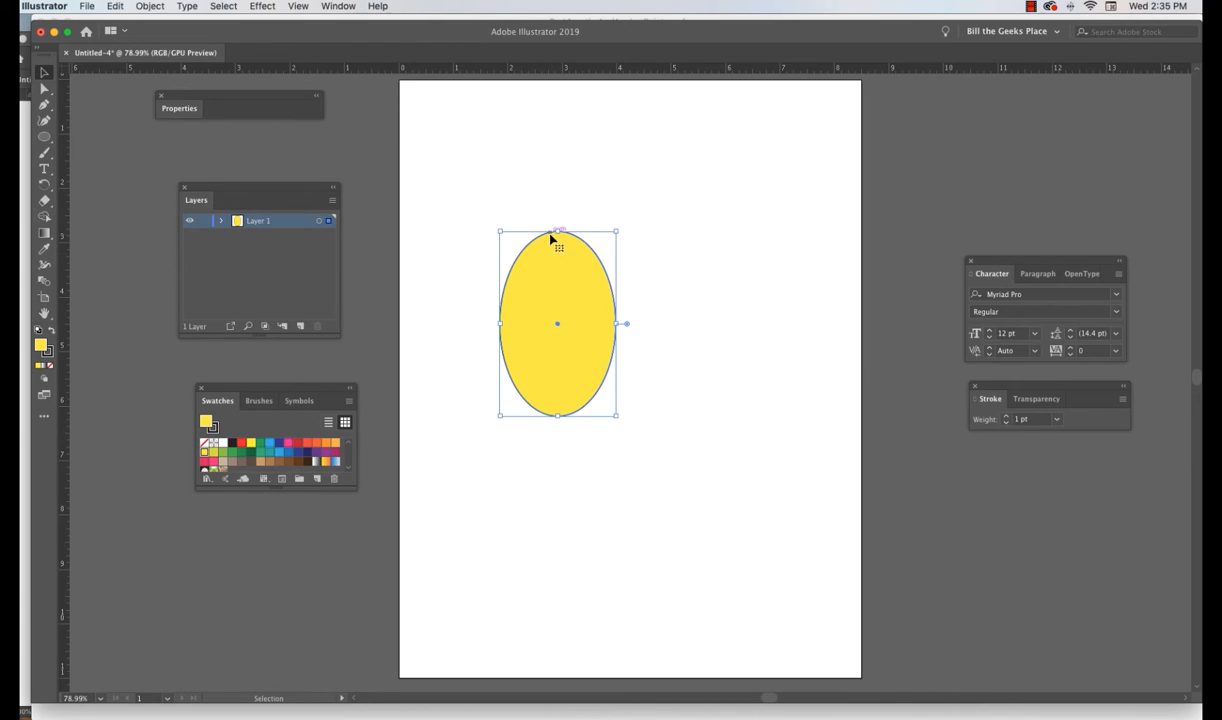
drag(557, 231, 602, 313)
- Hide the bounding box
click(348, 8)
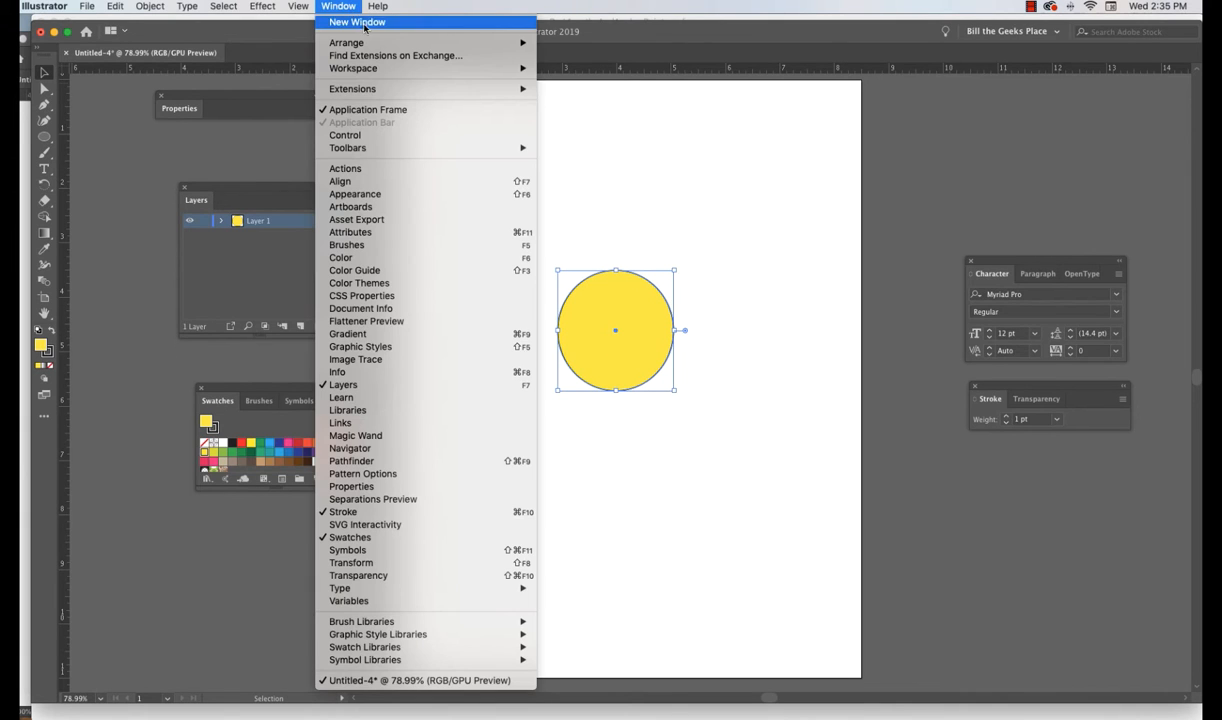
mouse_move(302, 8)
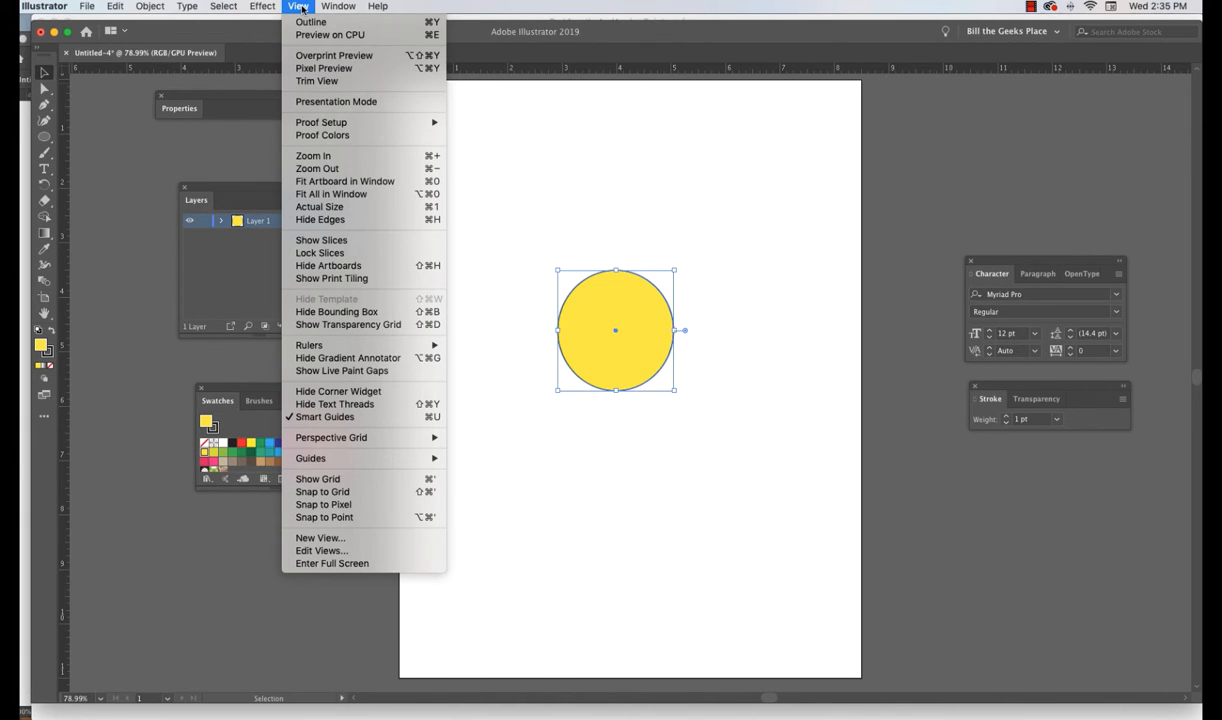
click(336, 312)
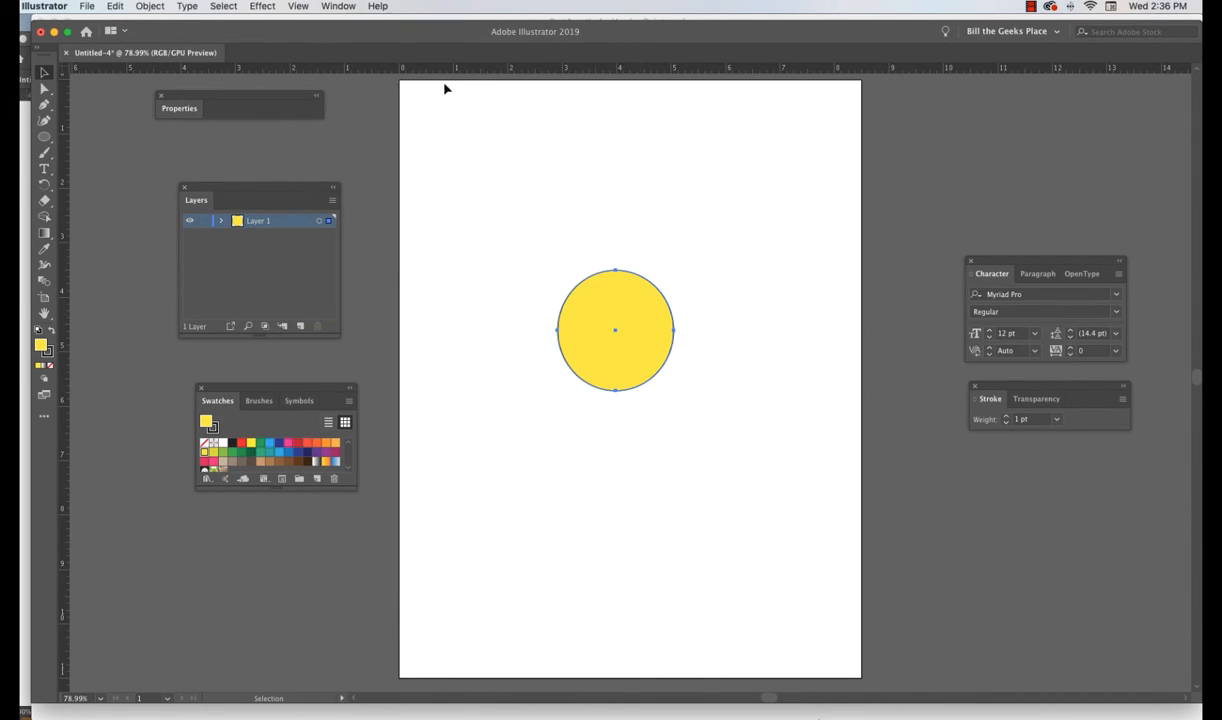
- Show the bounding box again
click(339, 6)
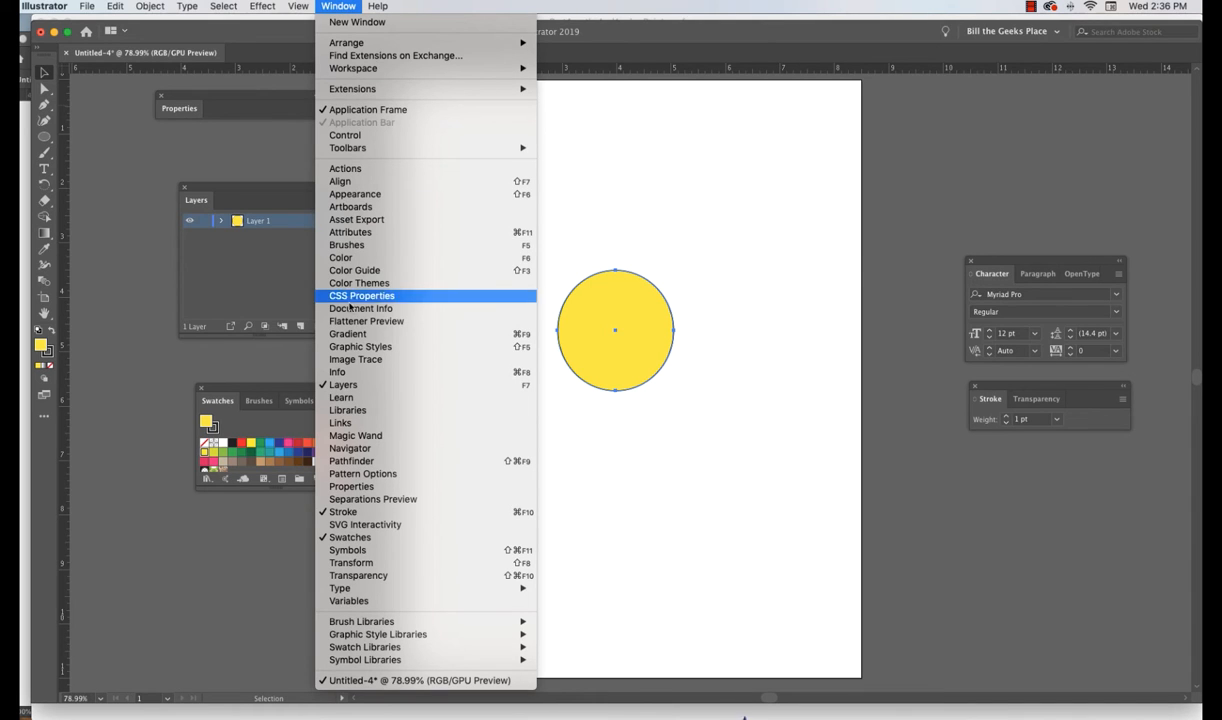
mouse_move(298, 7)
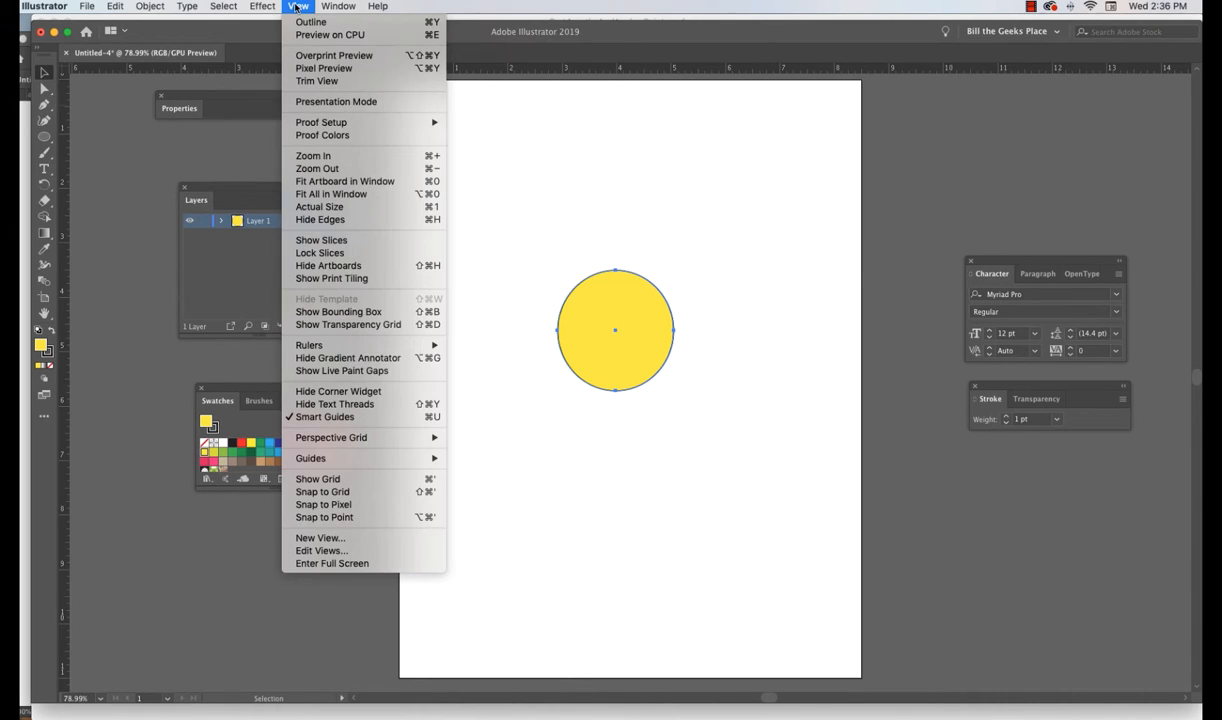
click(347, 312)
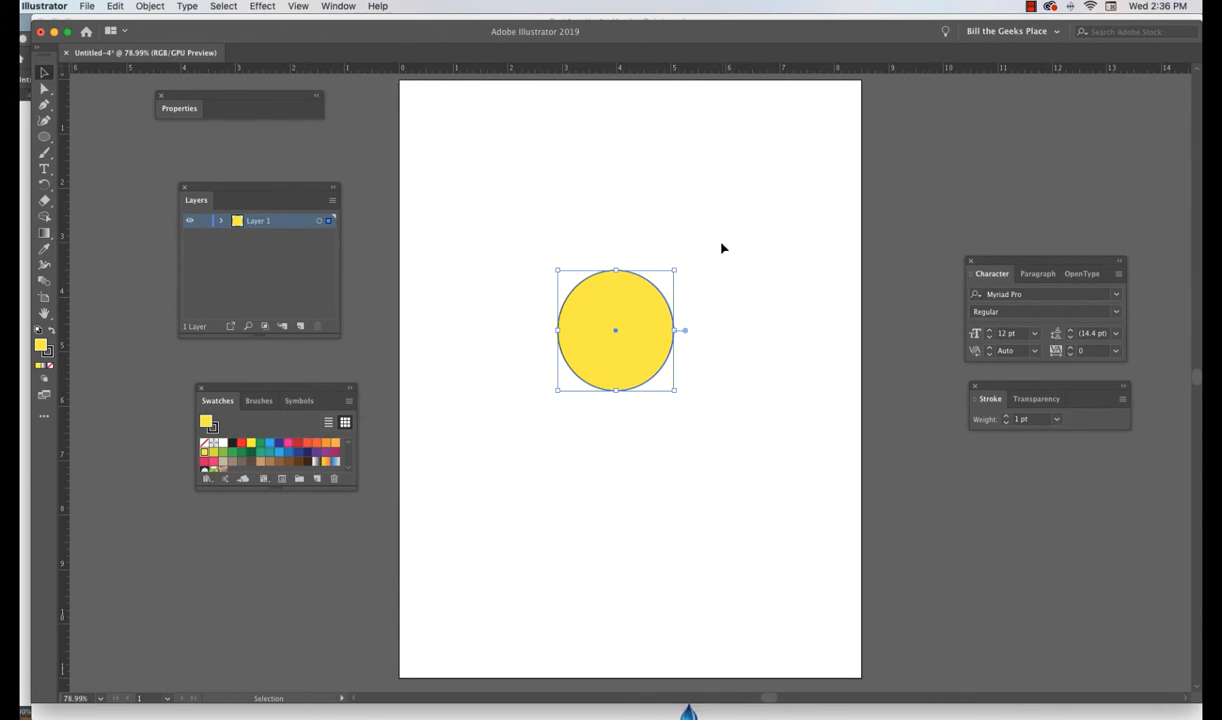
- Move the circle toward the artboard's upper left area
drag(586, 281, 494, 218)
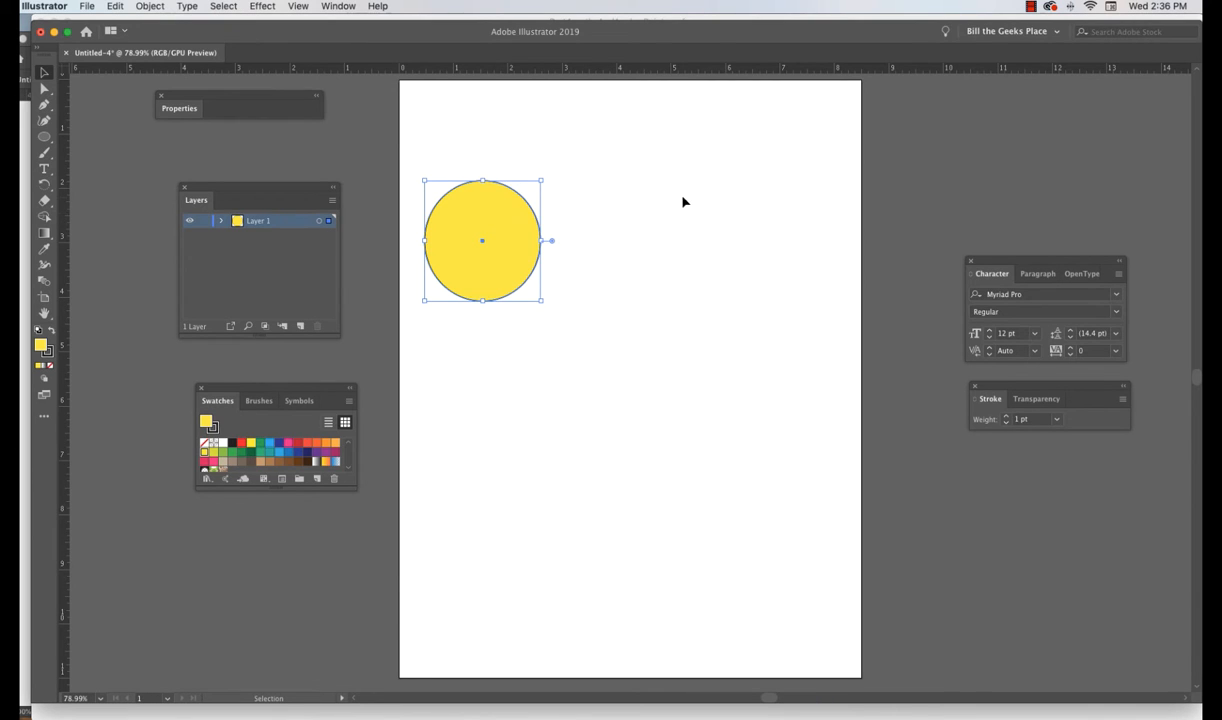
drag(476, 211, 490, 205)
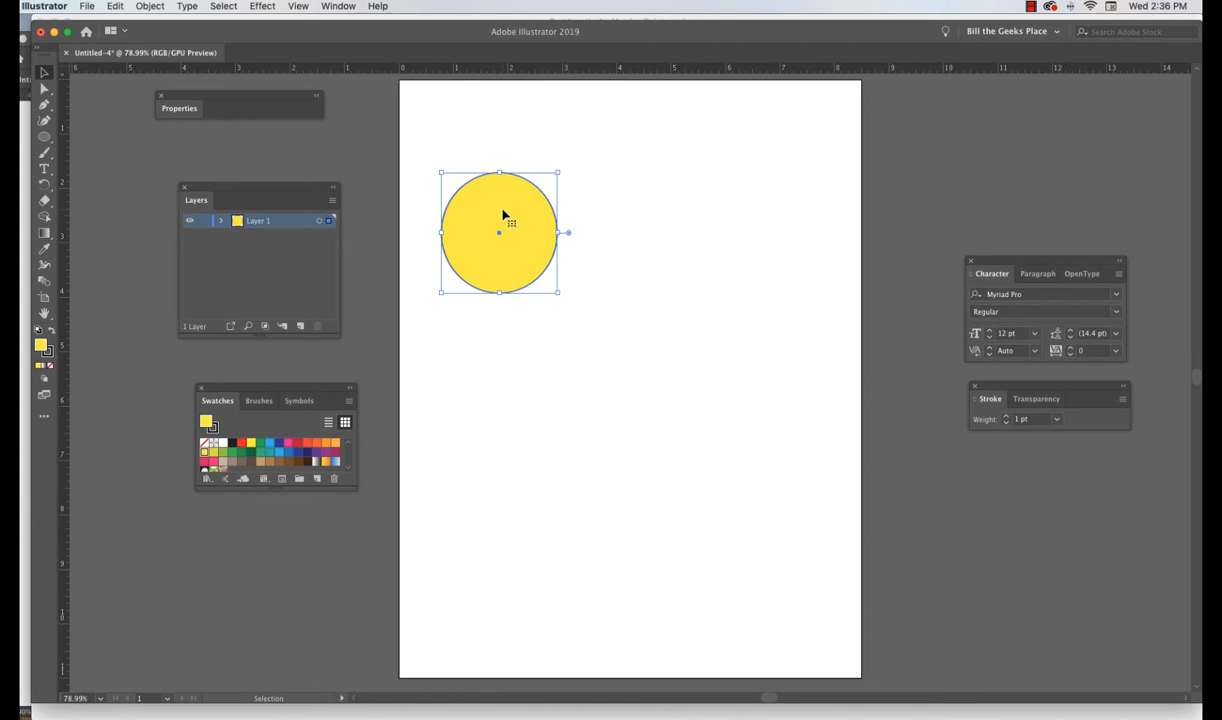
- Duplicate the circle so five circles are spread across the artboard
scroll(503, 215, right, 1)
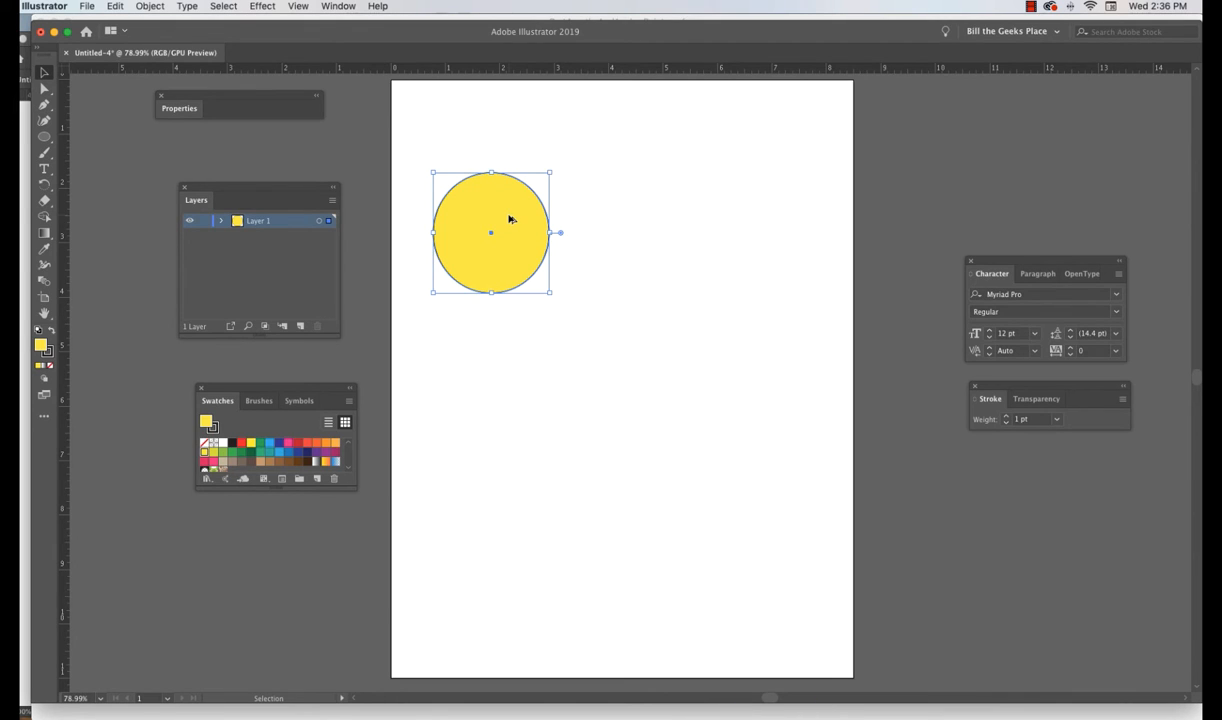
drag(510, 219, 590, 574)
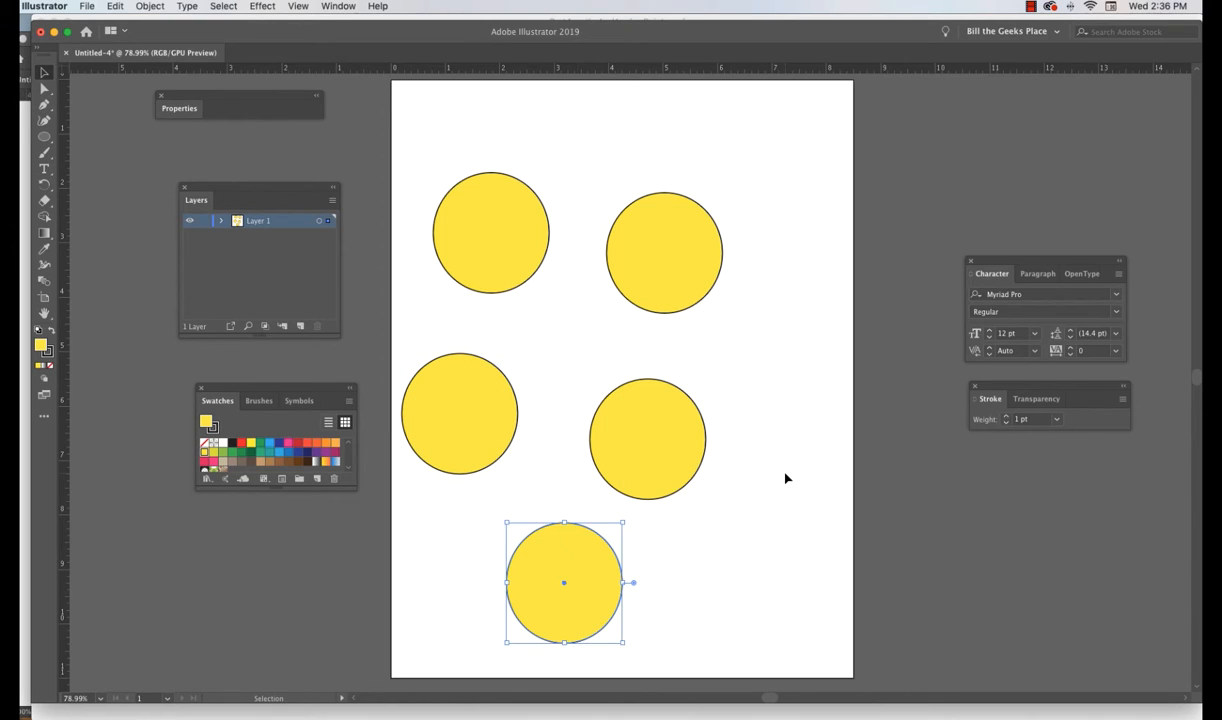
- Move the right-middle circle and the upper-left circle to arrange the five circles in a ring
drag(652, 436, 694, 411)
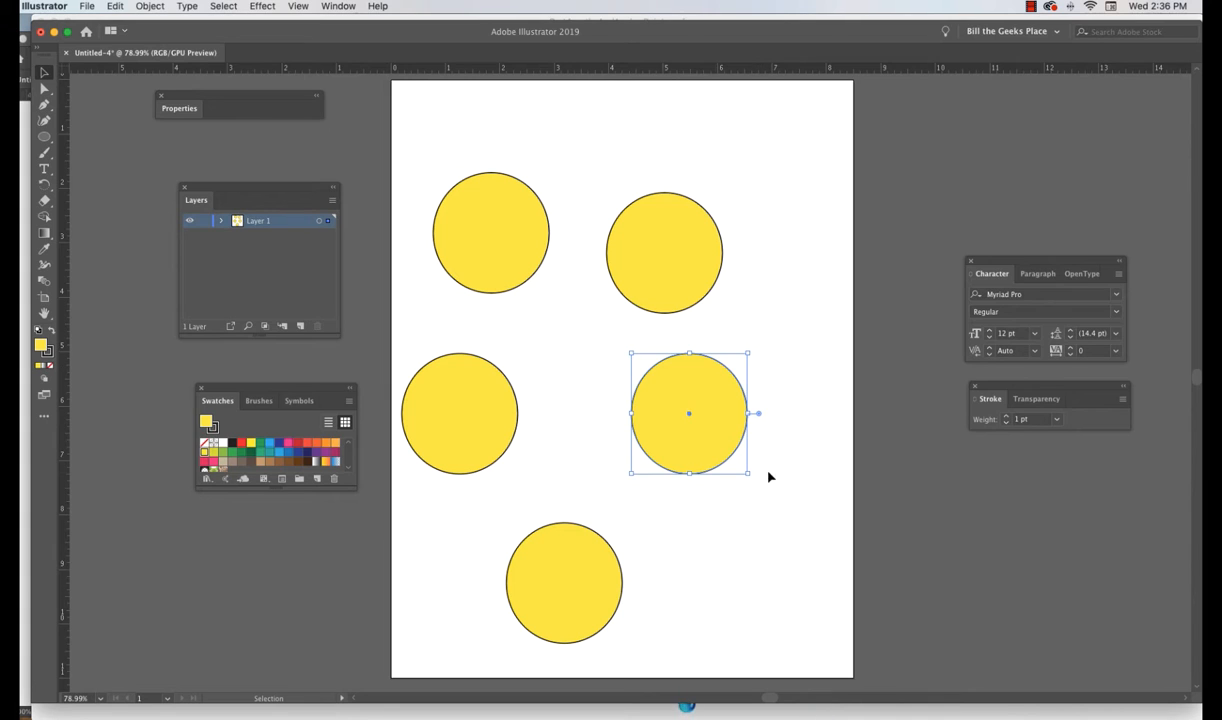
drag(507, 245, 522, 286)
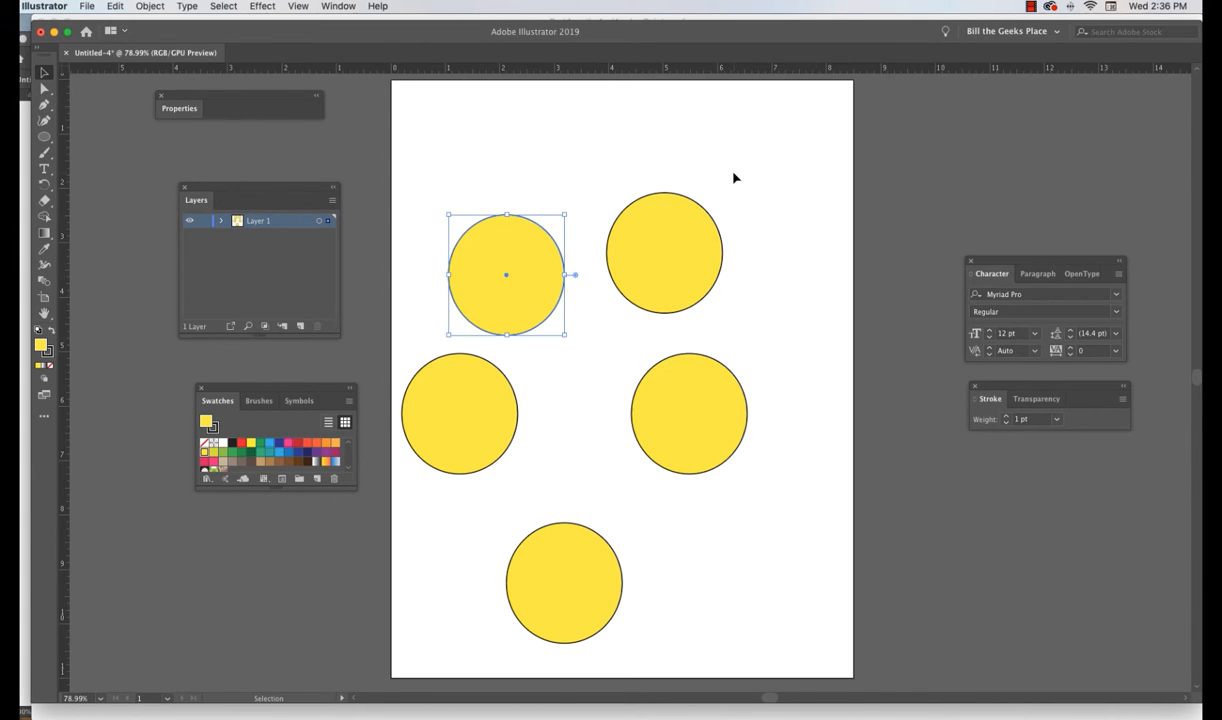
- Deselect the circles and zoom in to 200% on the upper-right circle with the Zoom tool
scroll(734, 178, right, 1)
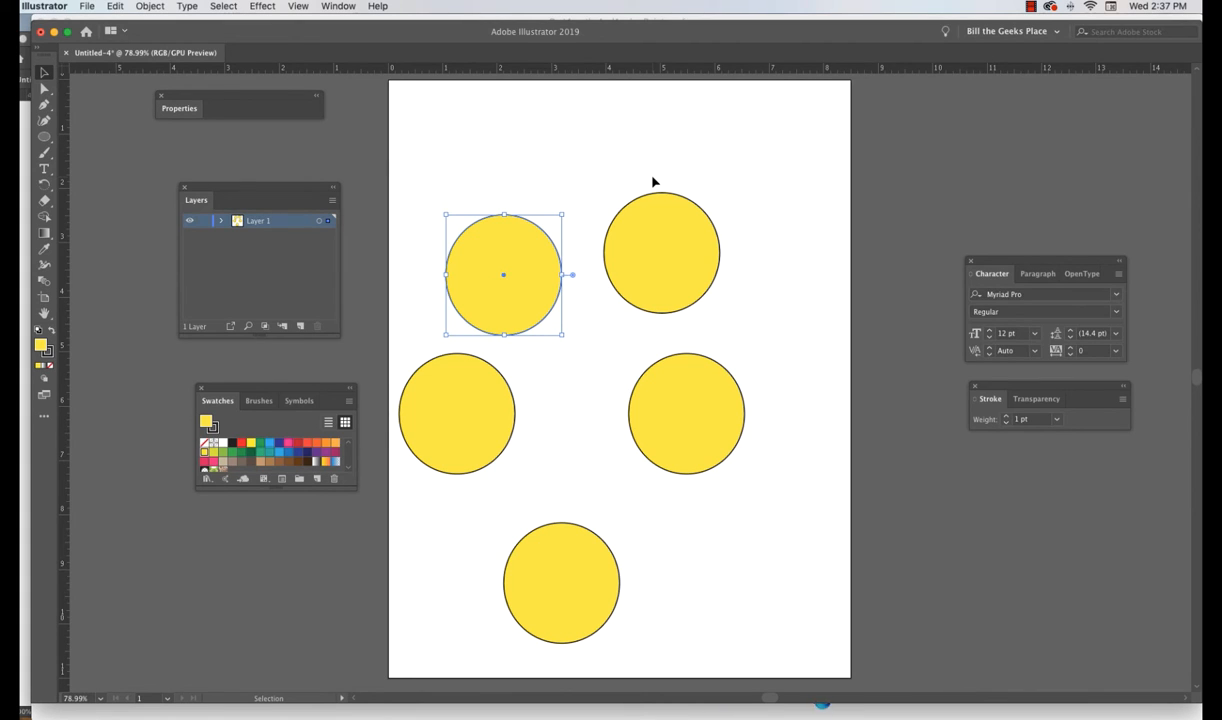
scroll(650, 180, right, 1)
click(577, 145)
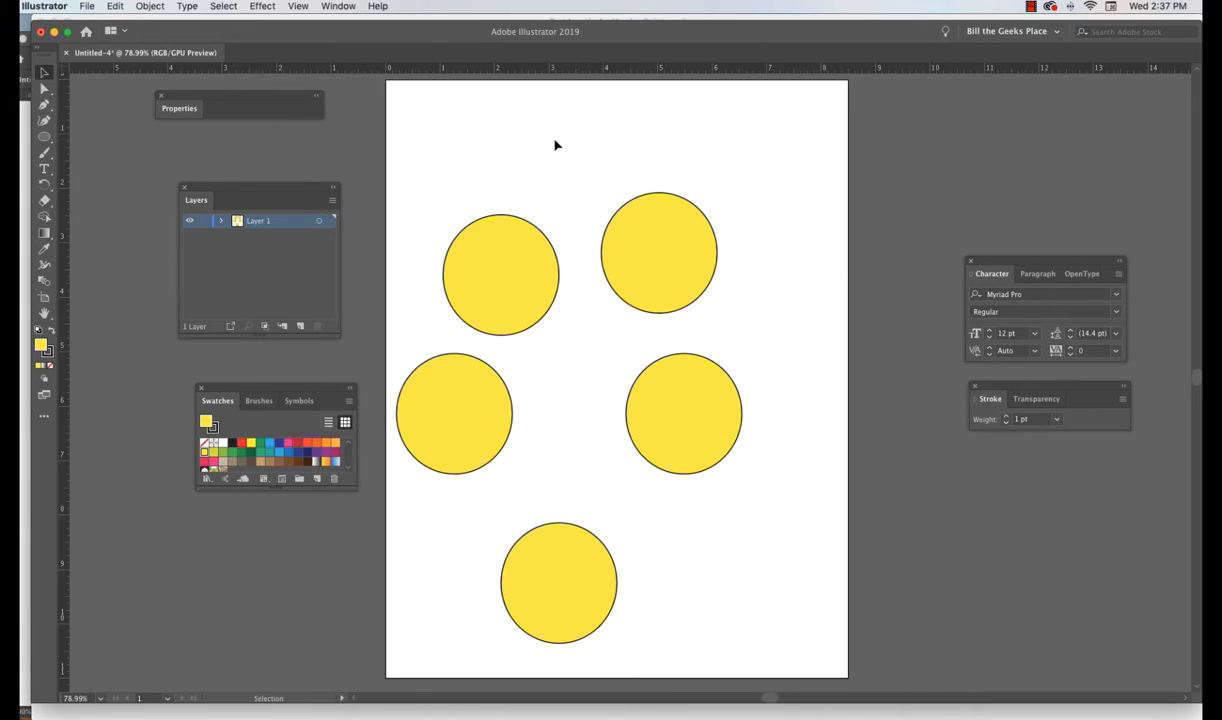
click(43, 89)
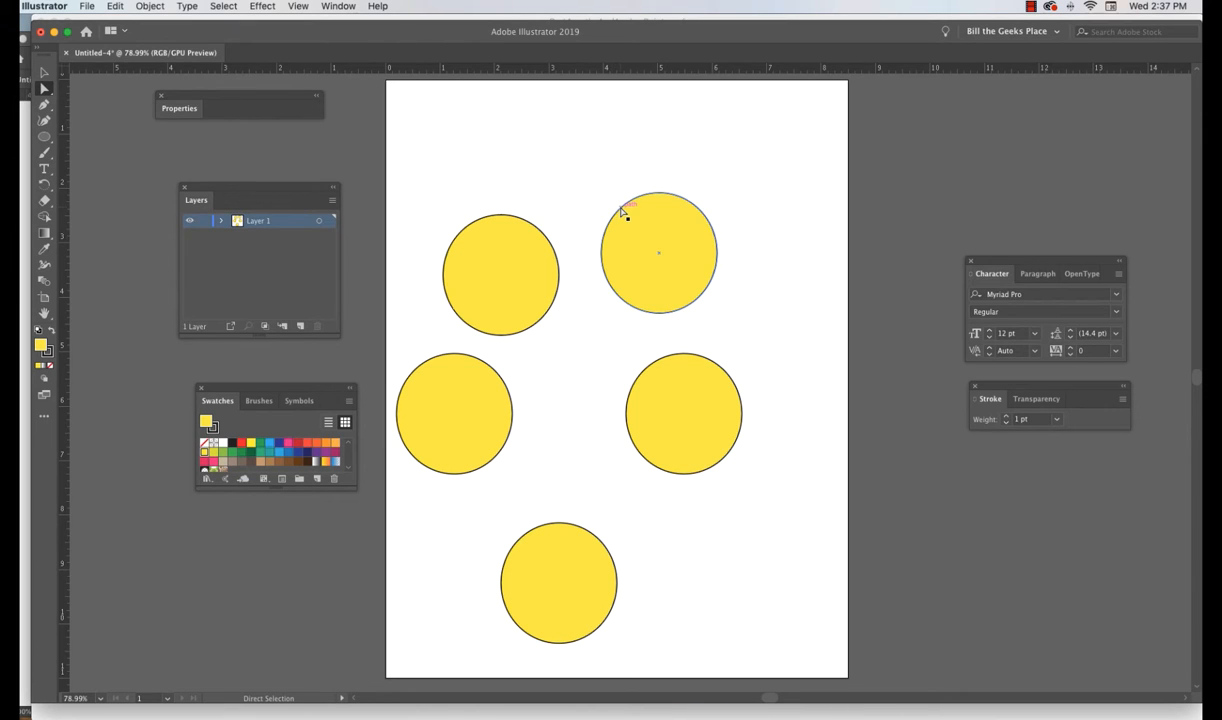
click(47, 318)
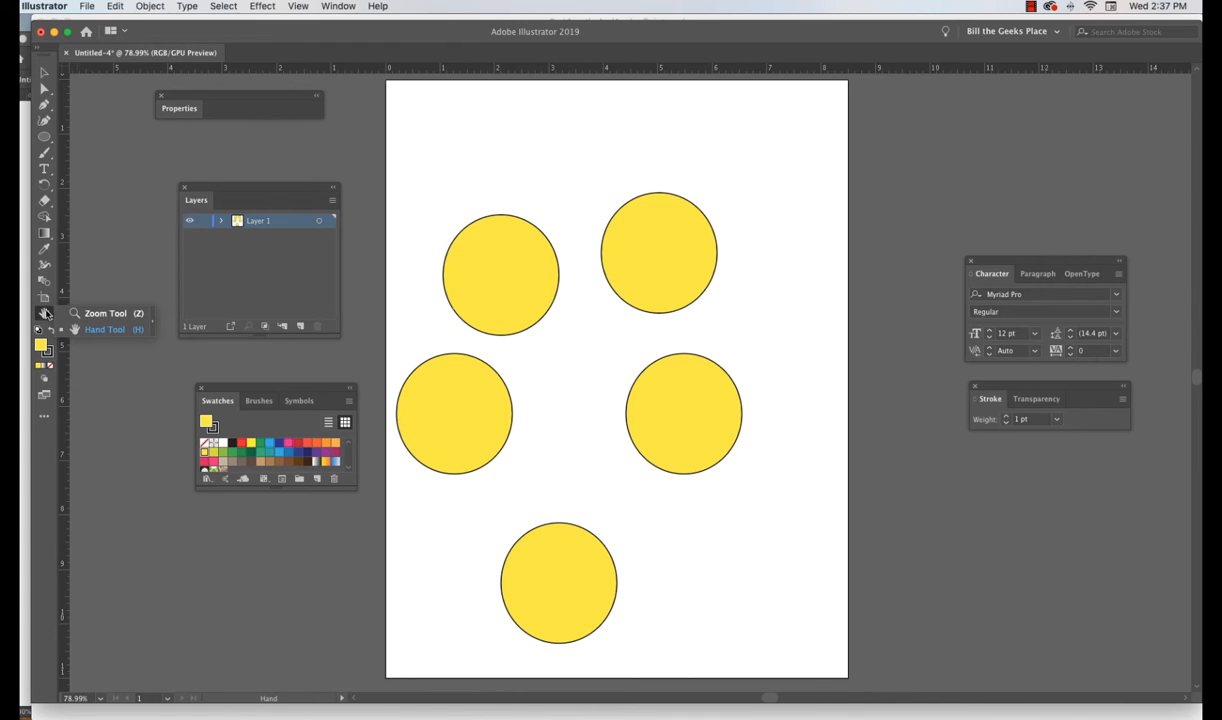
click(100, 316)
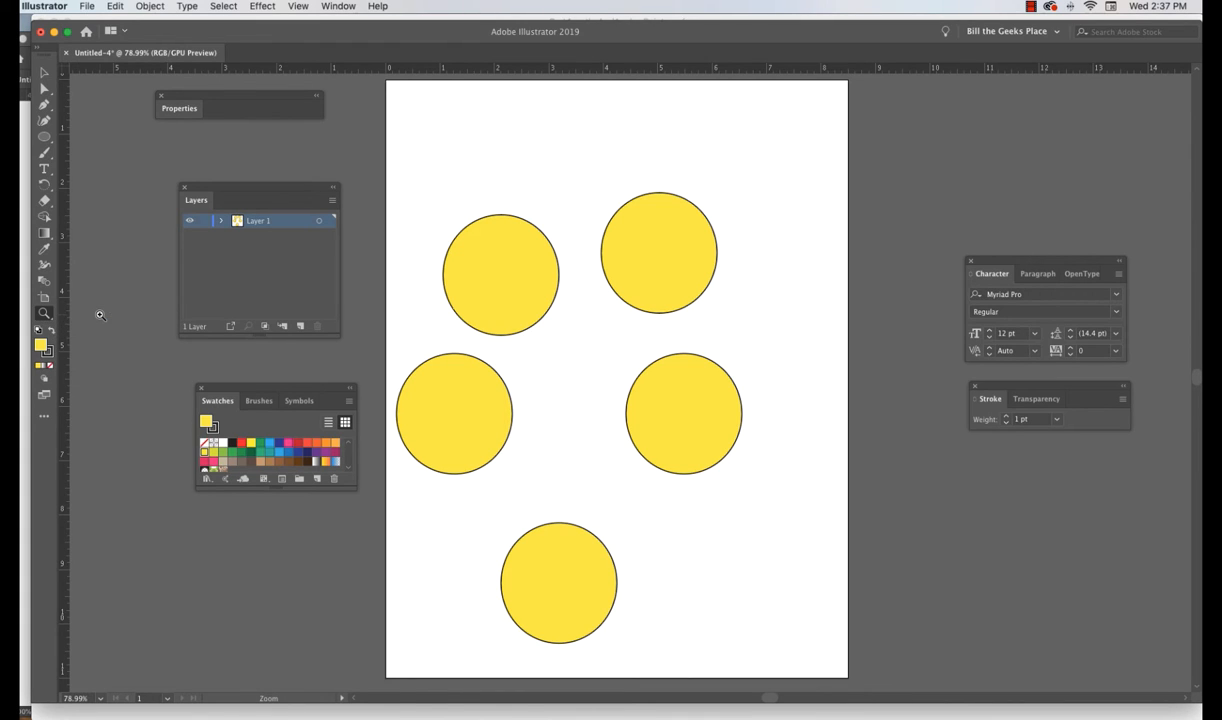
click(672, 249)
click(612, 385)
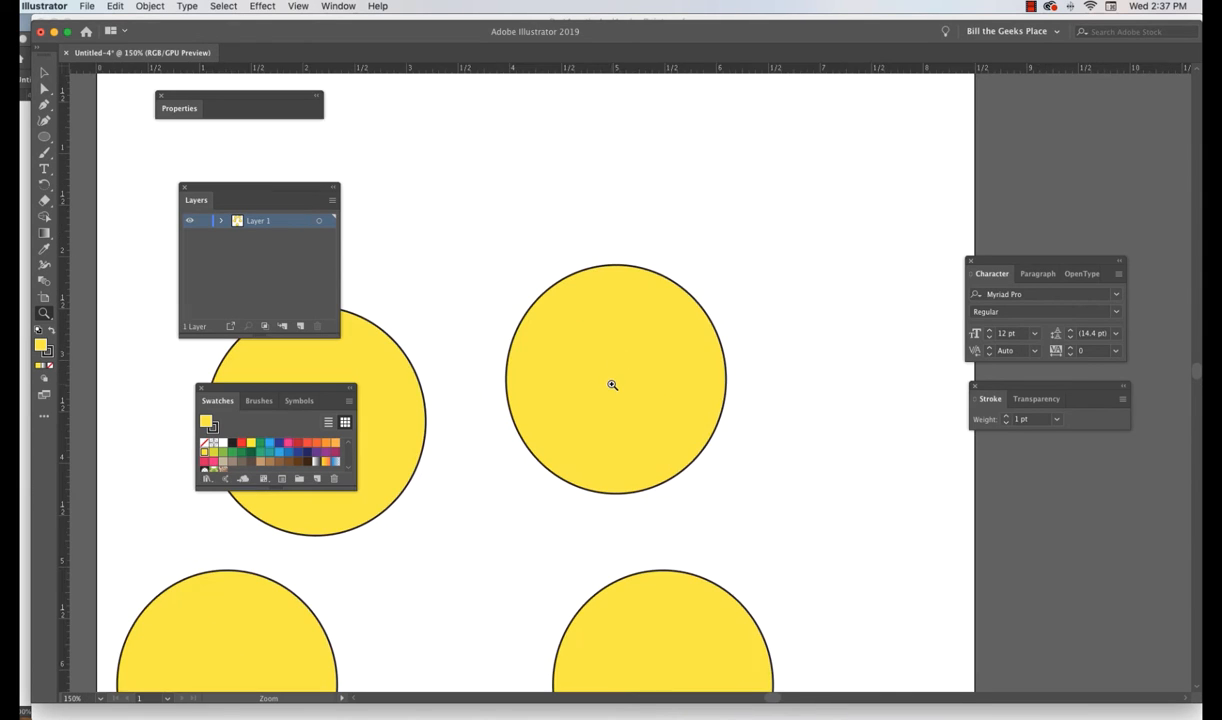
click(612, 385)
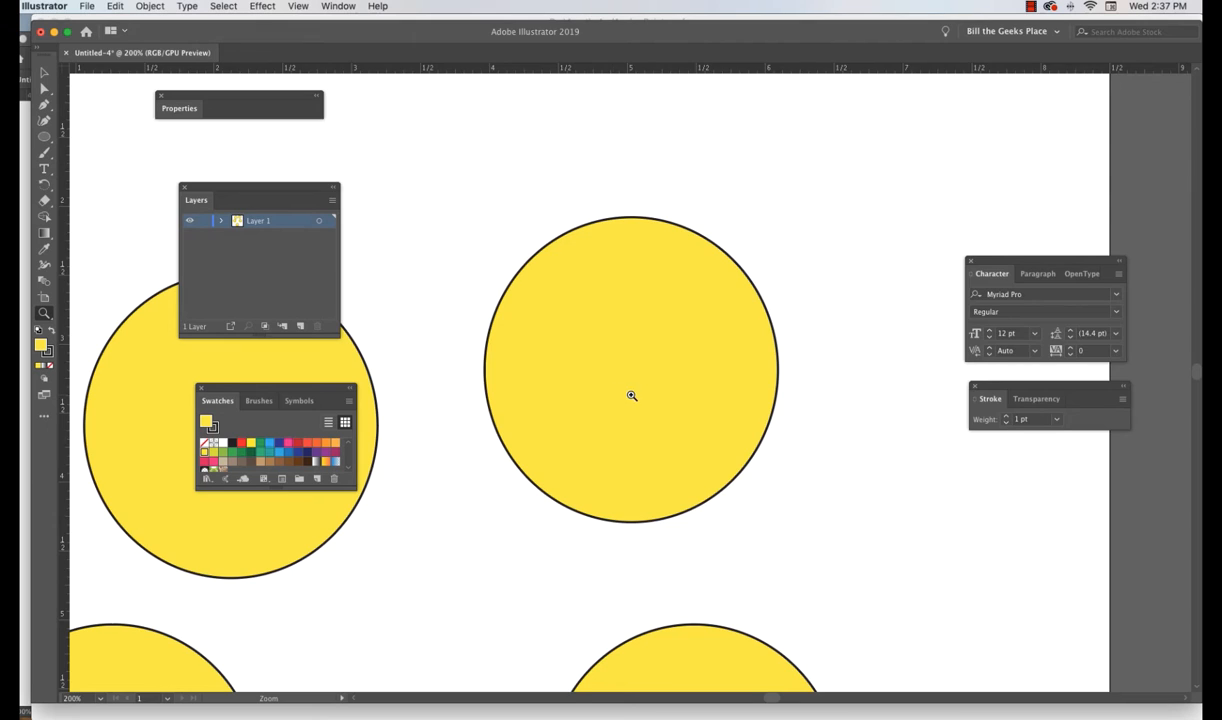
- Fit the artboard in the window using the Hand tool
click(44, 316)
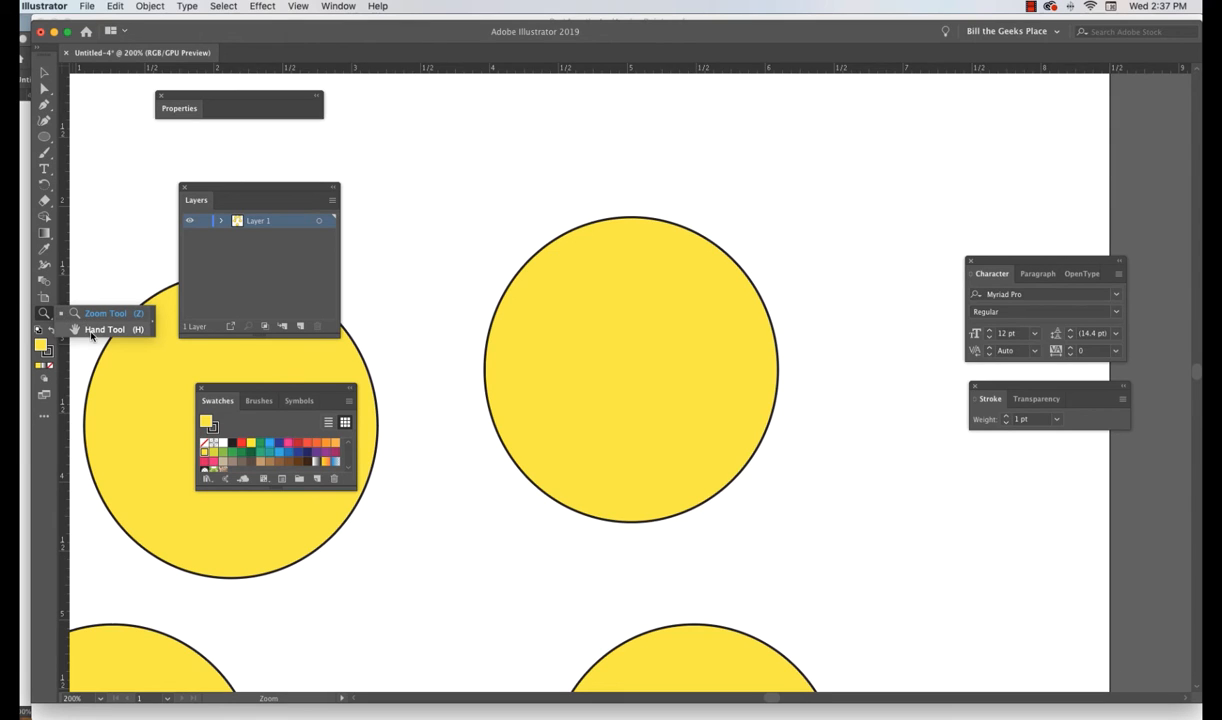
click(91, 333)
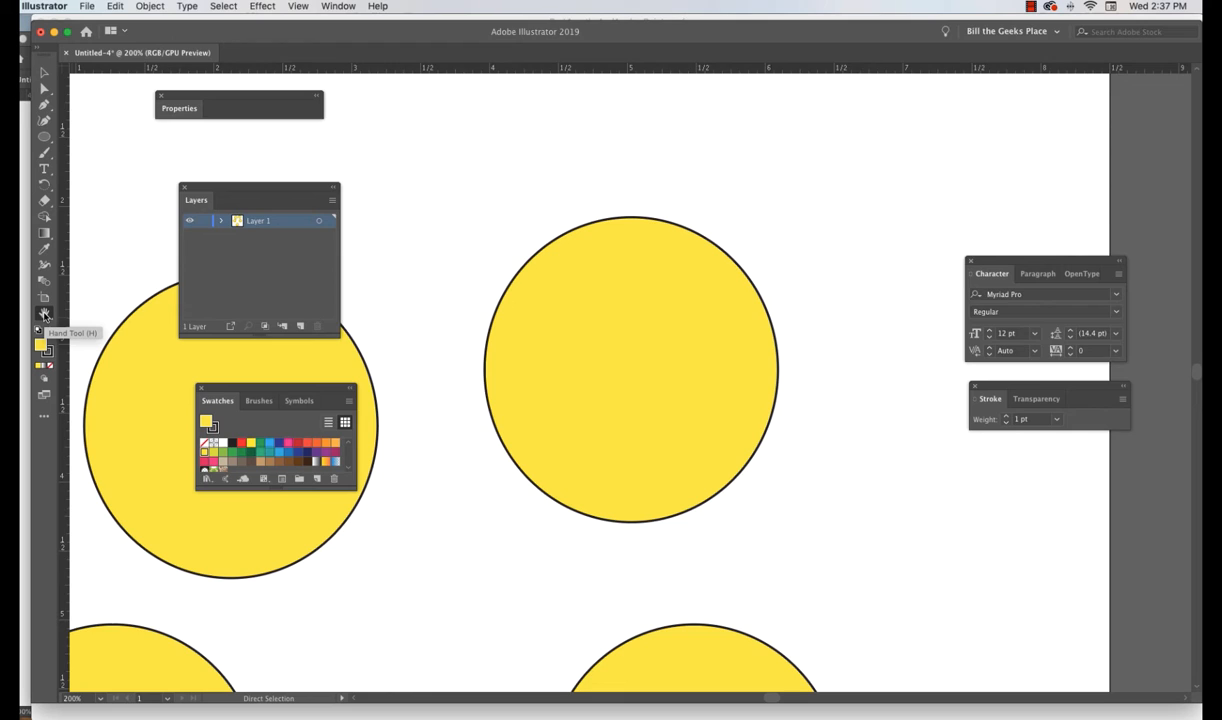
double_click(44, 316)
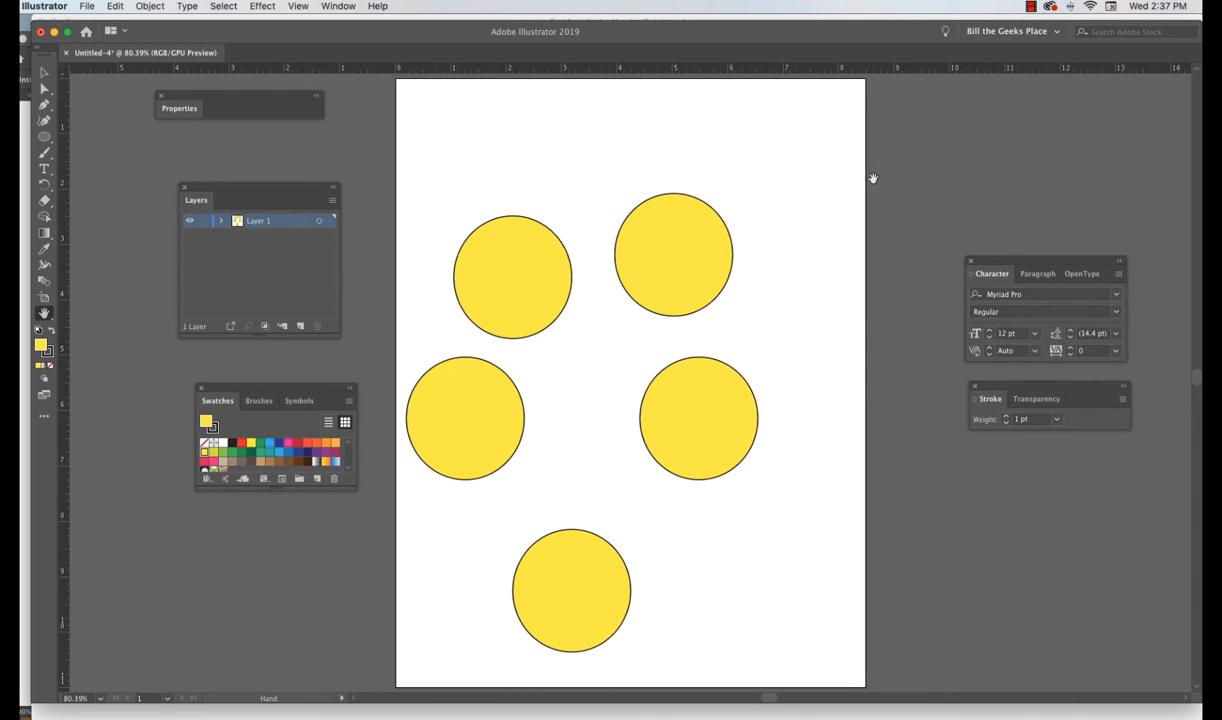
- Zoom in to 200% on the upper-right circle, then zoom back out to 50%
click(44, 313)
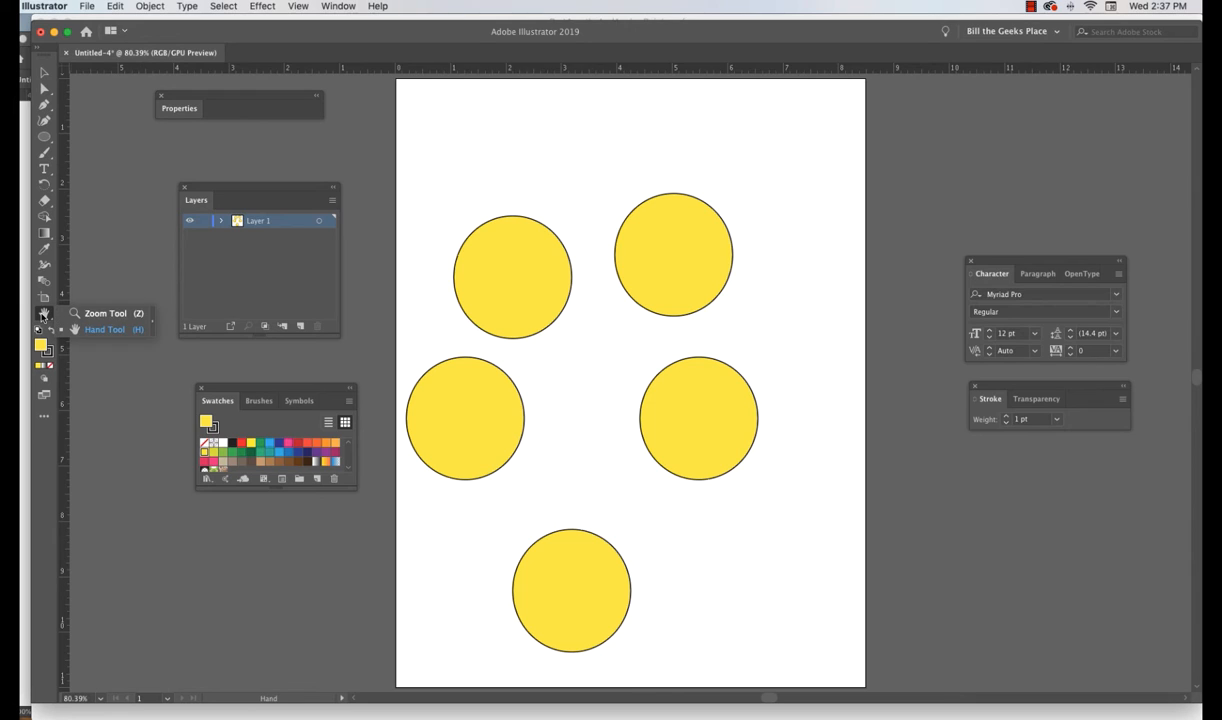
click(93, 316)
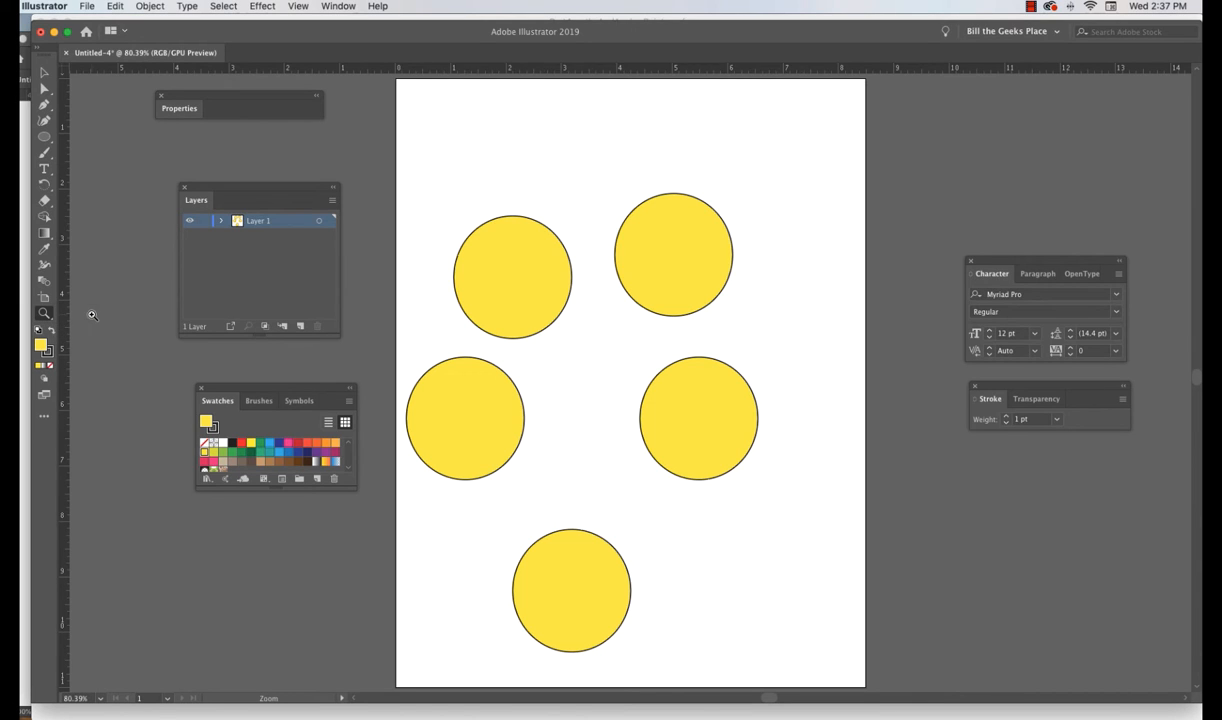
click(681, 259)
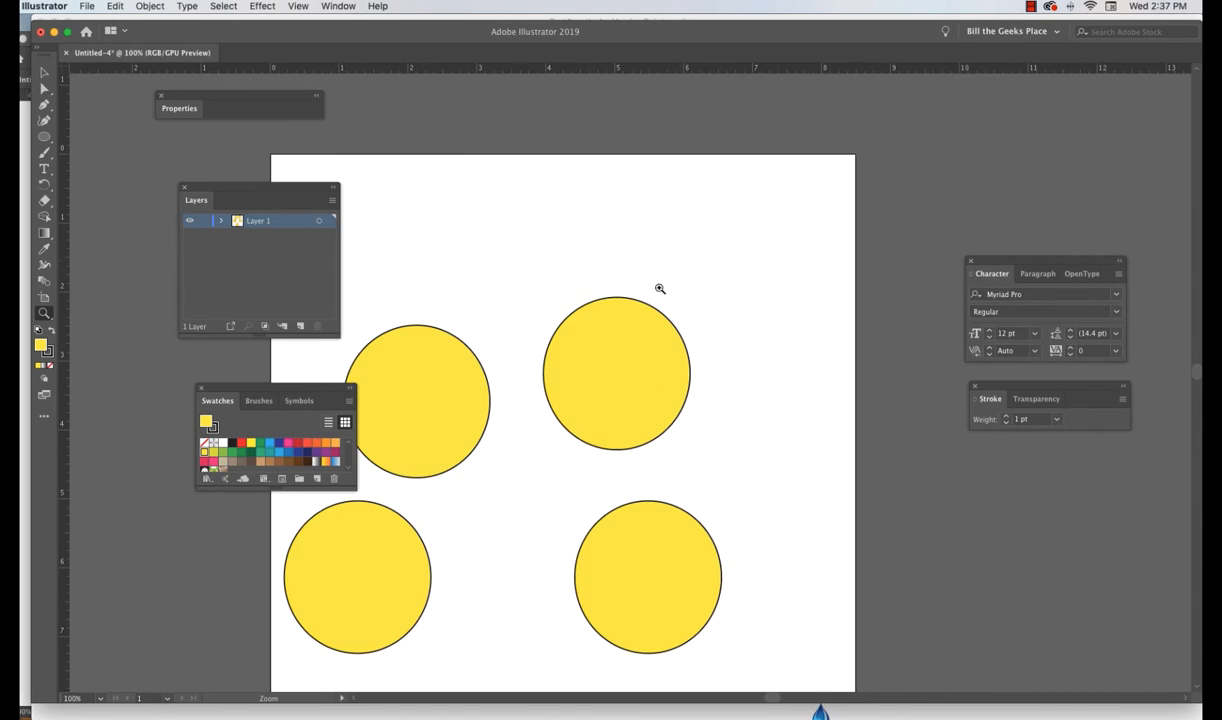
click(625, 370)
click(622, 375)
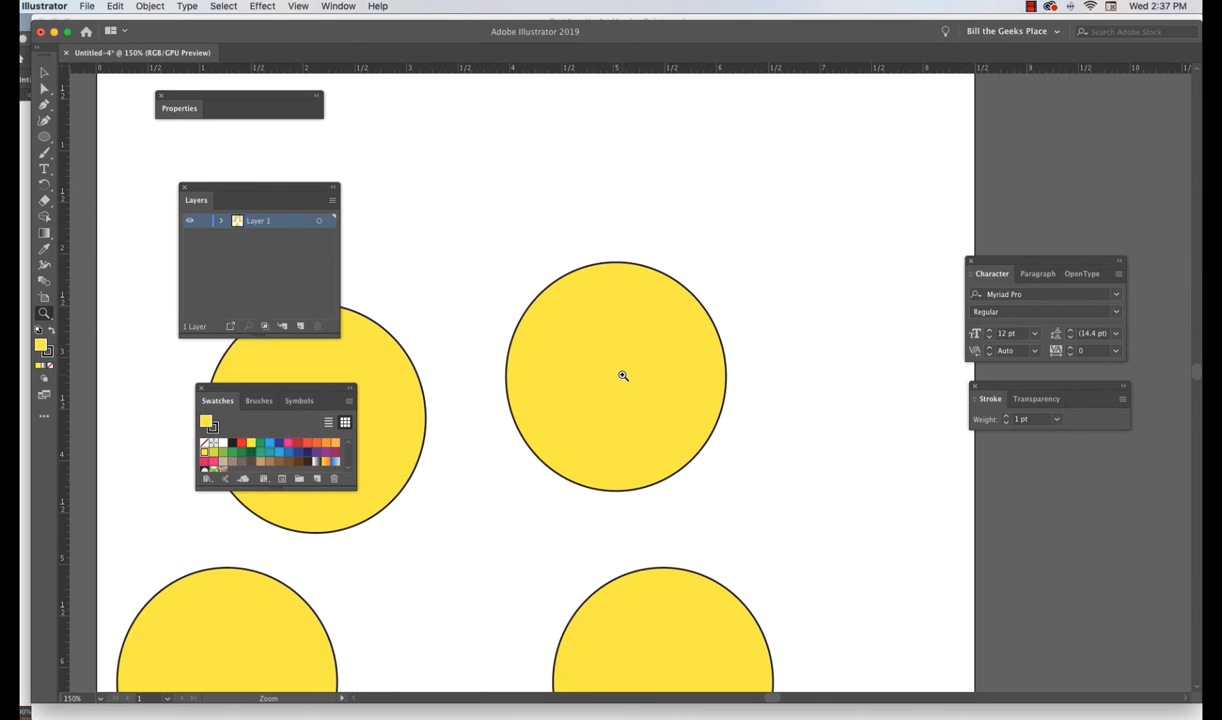
click(622, 375)
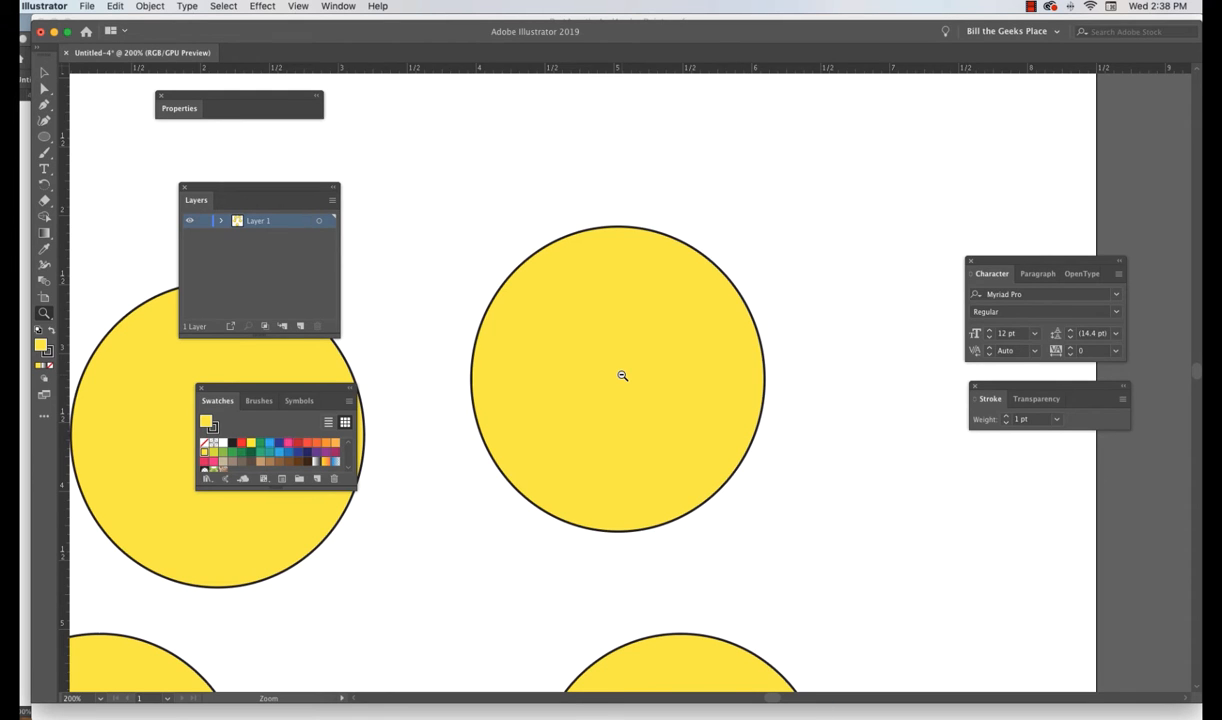
alt+click(622, 375)
alt+click(622, 375)
alt+click(622, 375)
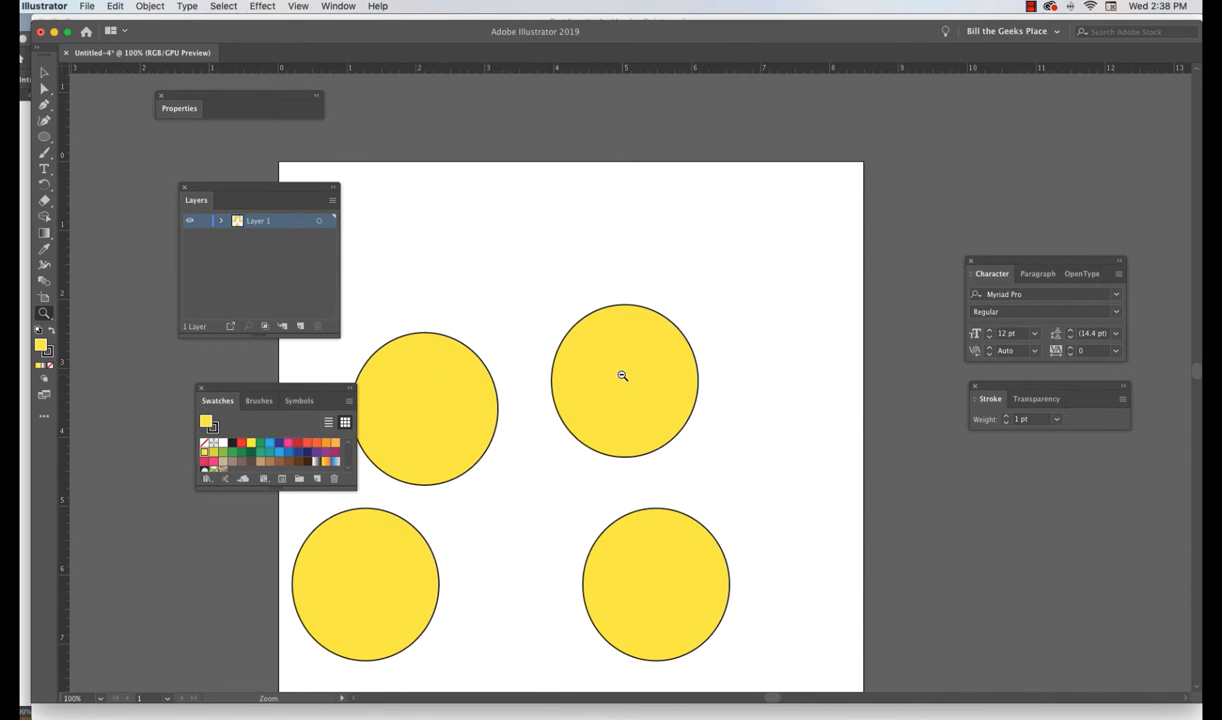
alt+click(622, 375)
alt+click(622, 375)
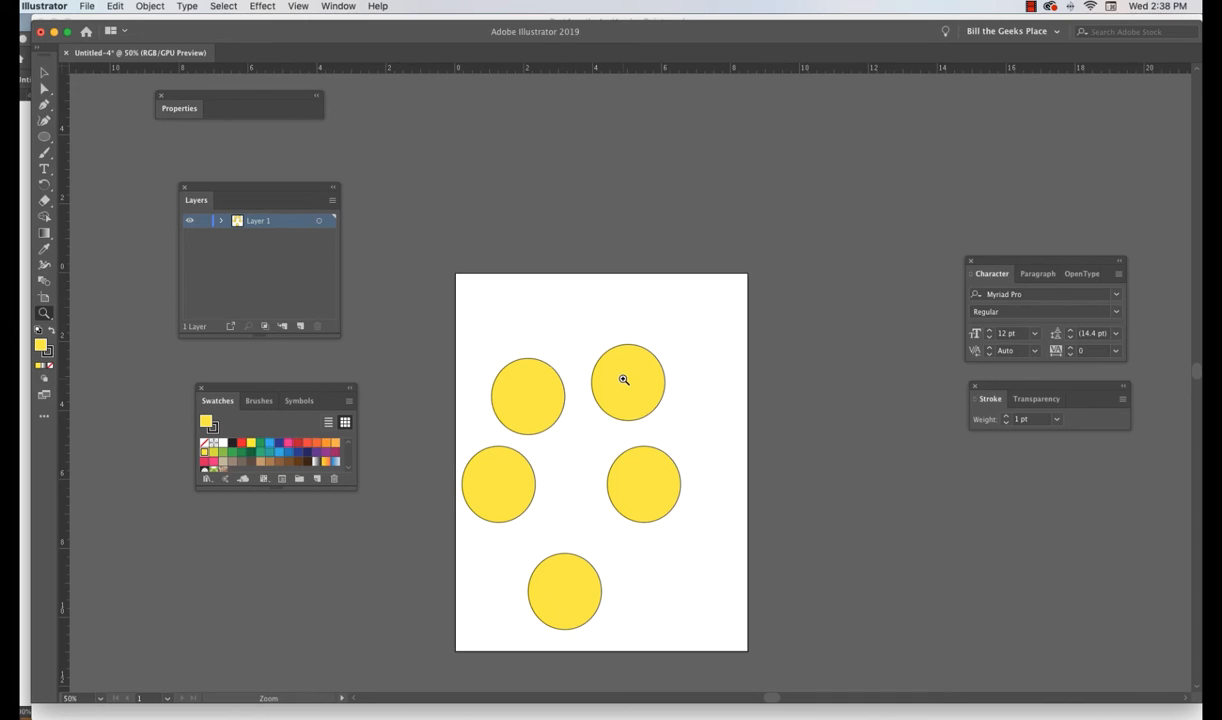
- Zoom in to 300% on the upper-right circle and switch to the Direct Selection tool
click(623, 380)
click(623, 380)
click(623, 380)
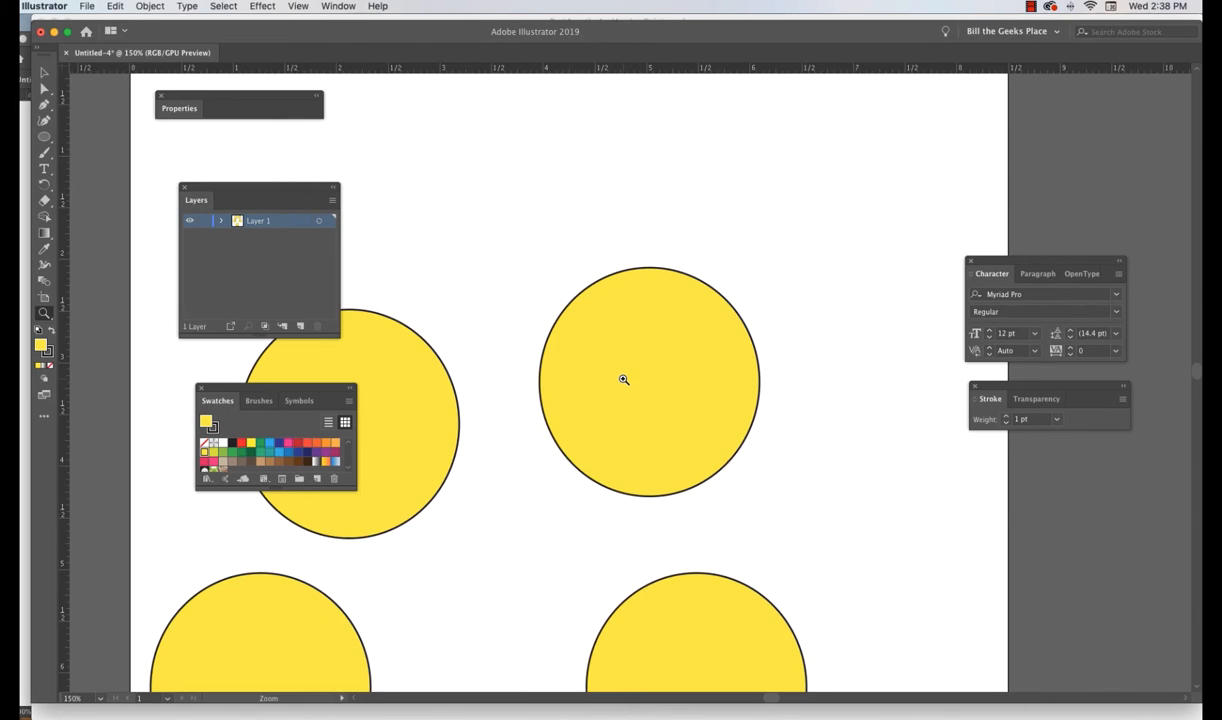
click(623, 380)
click(623, 380)
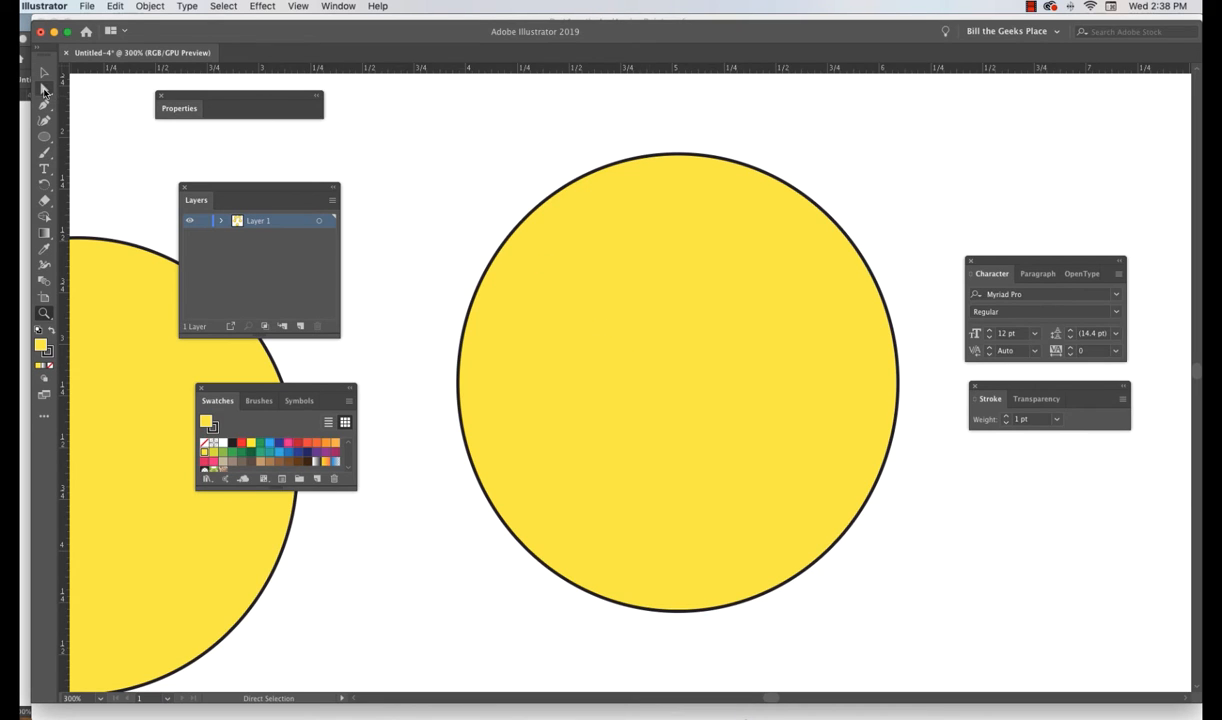
click(45, 89)
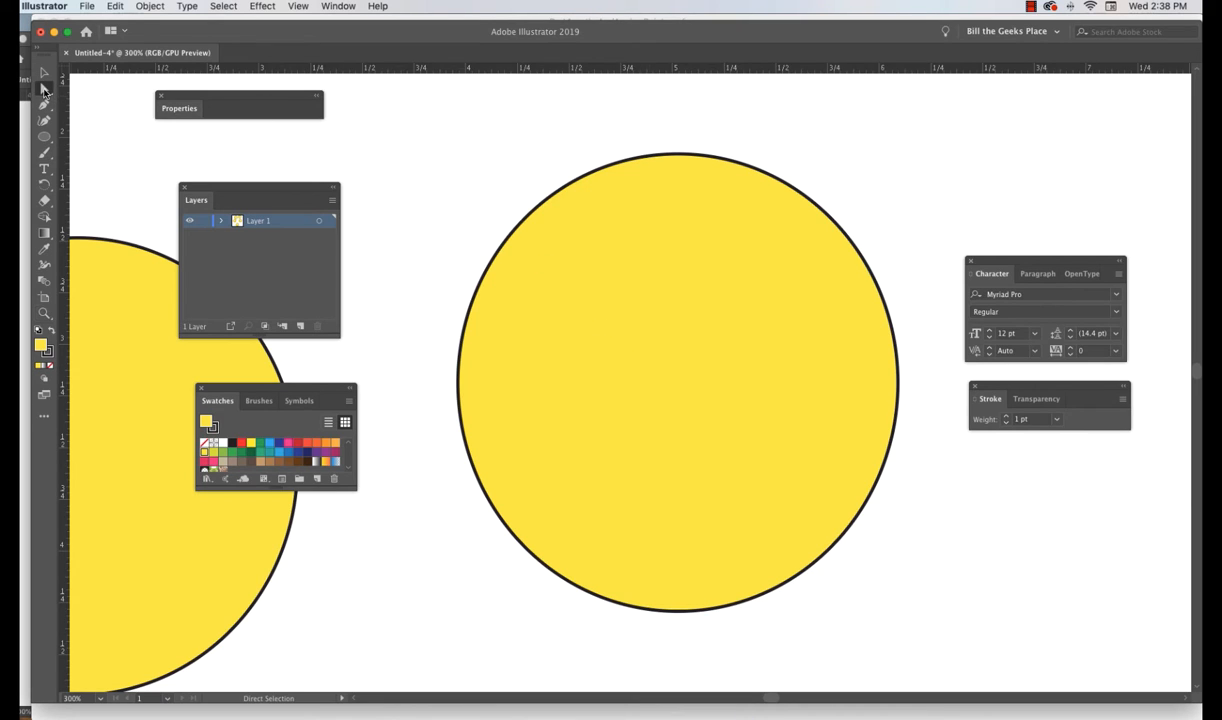
- Select the upper-right circle's path and drag its top anchor point slightly down
click(575, 188)
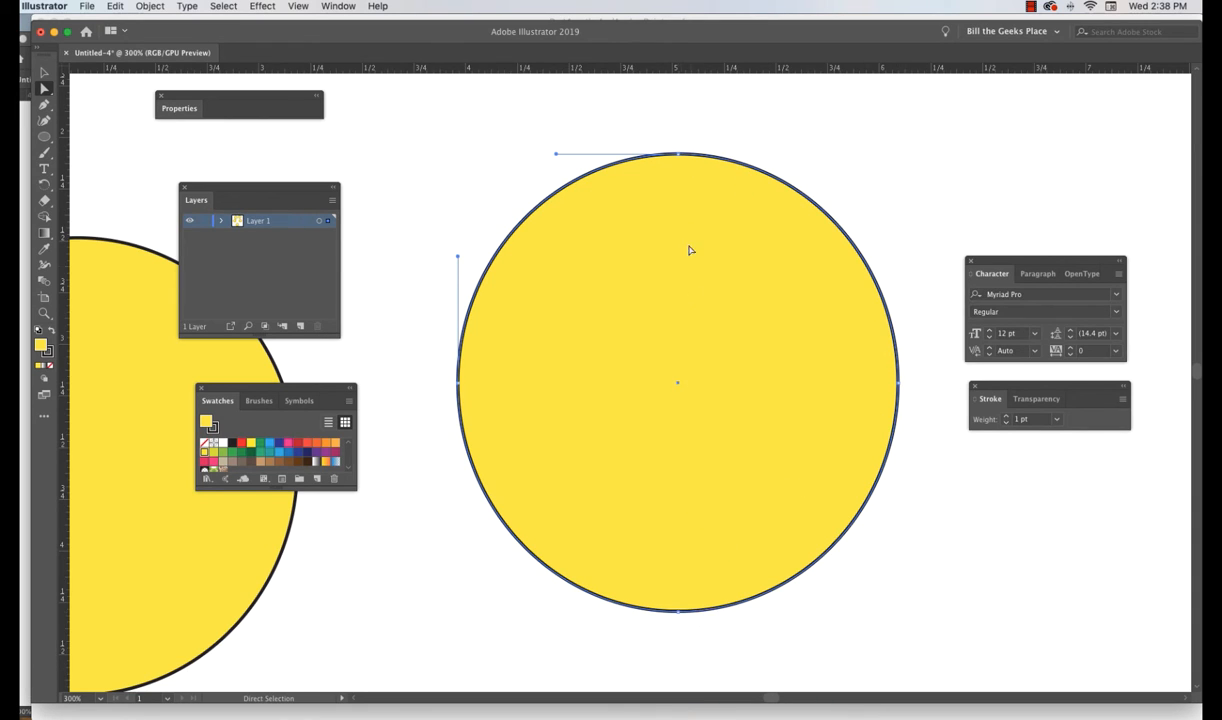
click(678, 156)
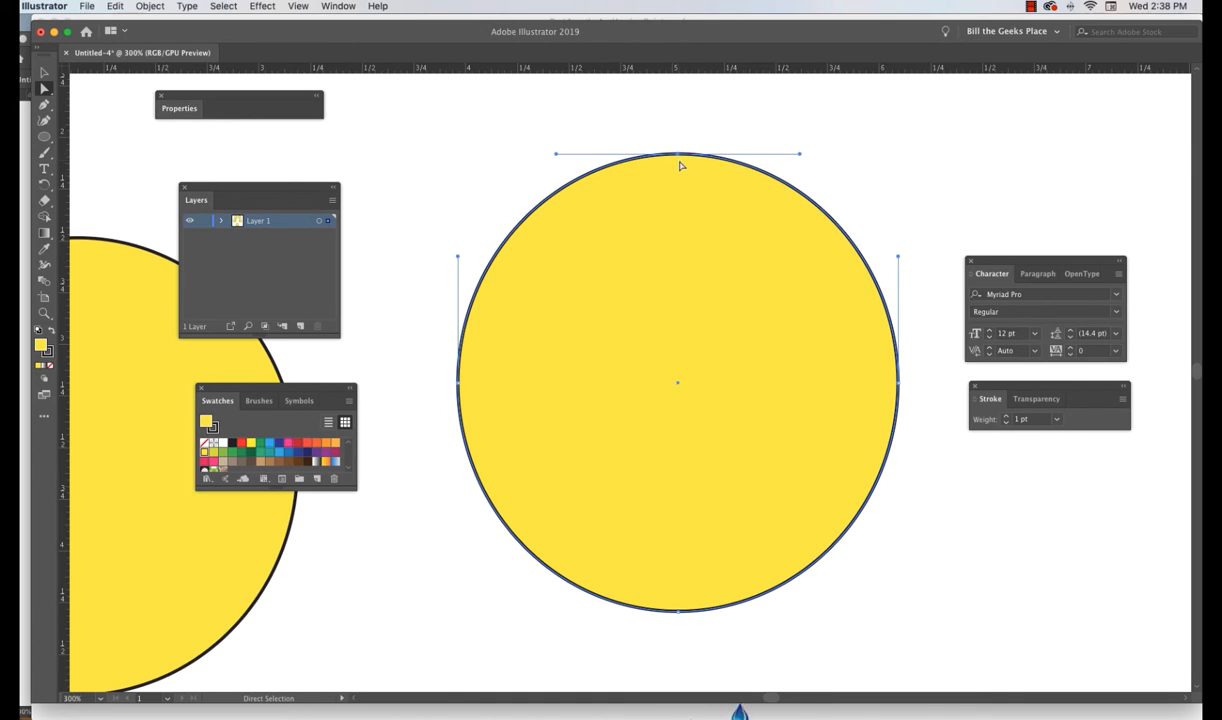
drag(678, 156, 682, 217)
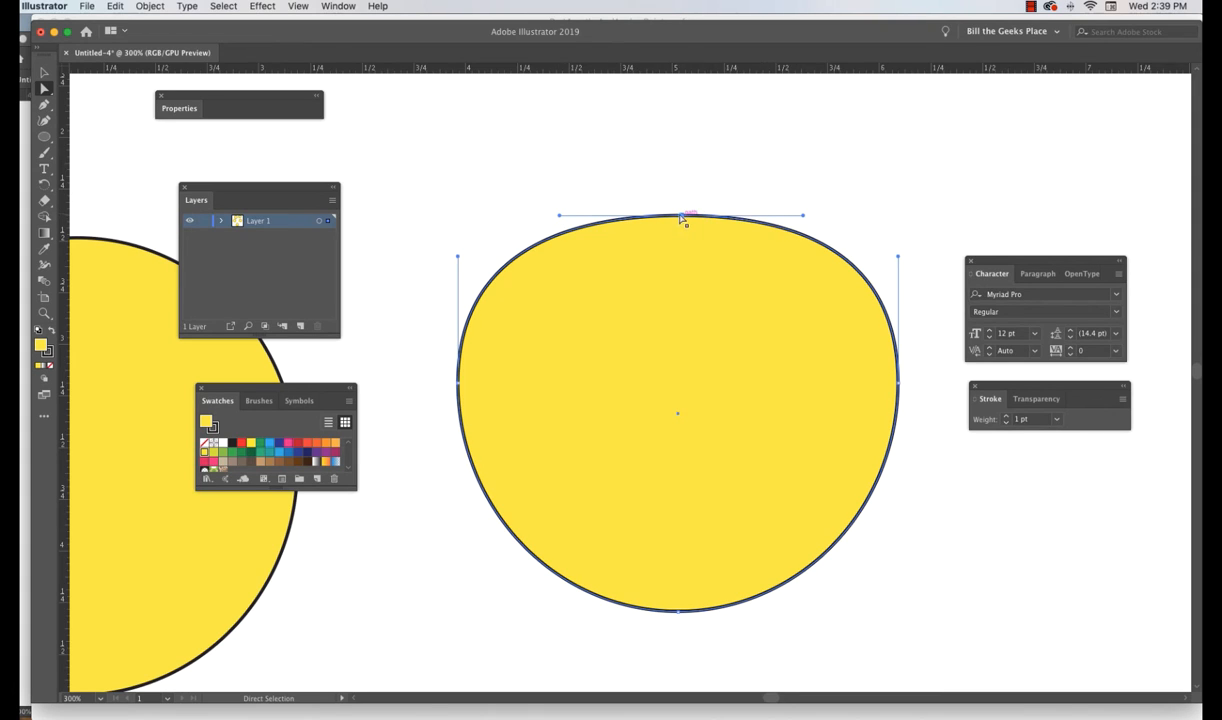
drag(681, 215, 684, 176)
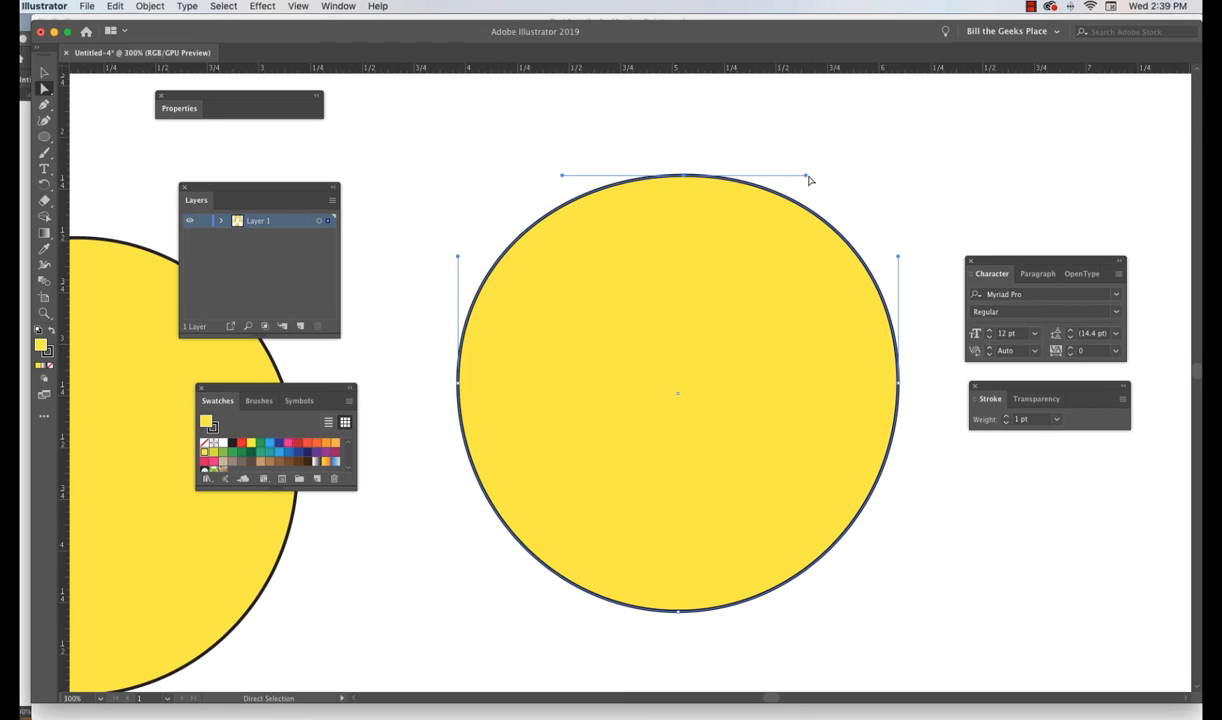
- Drag the top anchor's direction handles to pull a pinch into the upper-right curve
drag(807, 177, 758, 256)
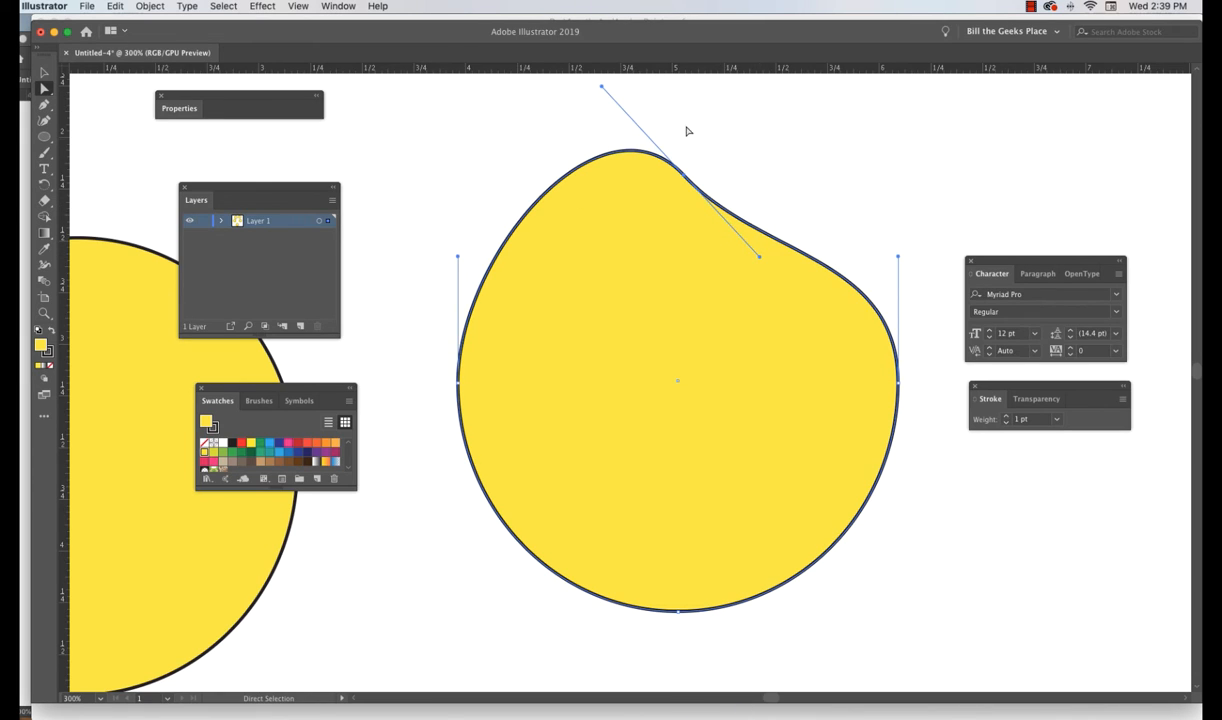
drag(602, 91, 653, 88)
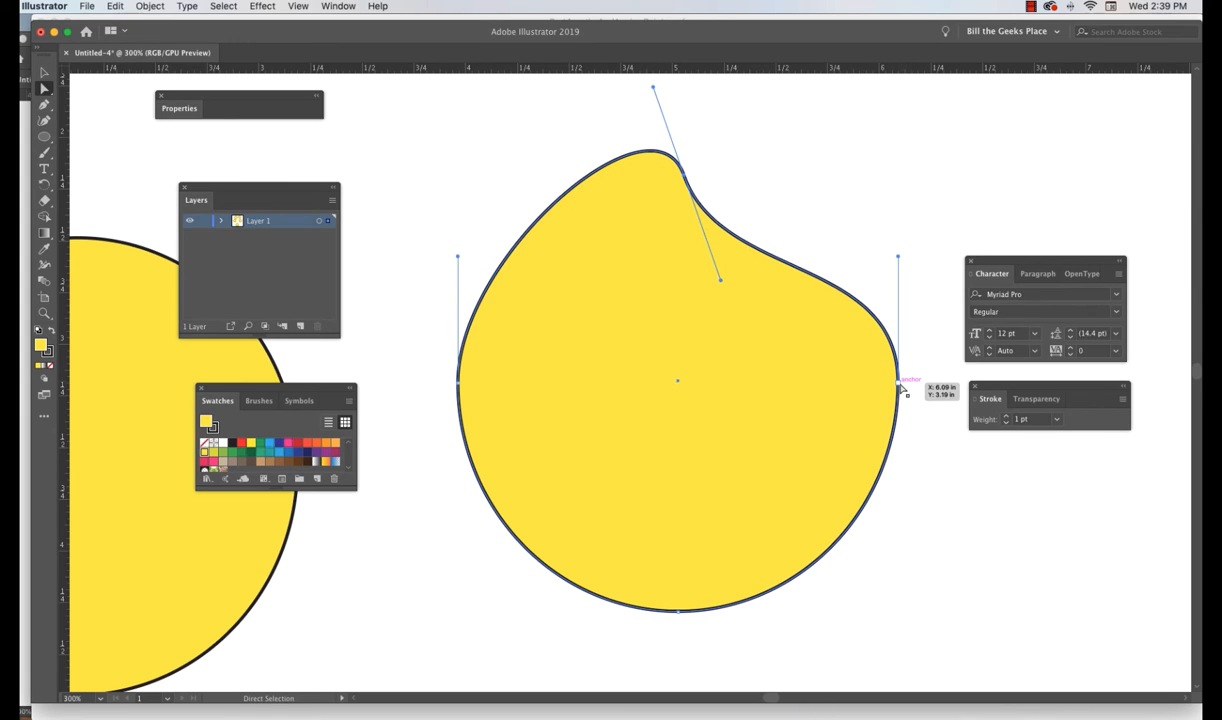
- Move the circle's right anchor point inward and tilt its direction handle outward
drag(899, 386, 824, 386)
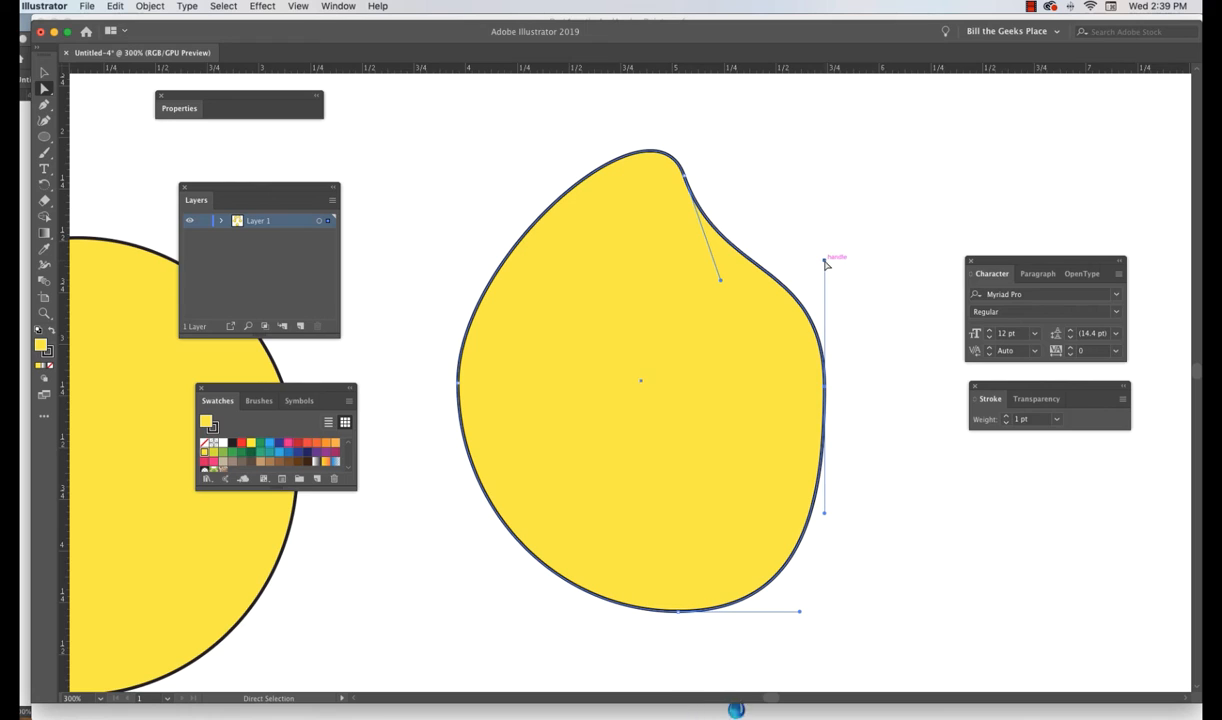
drag(824, 261, 849, 265)
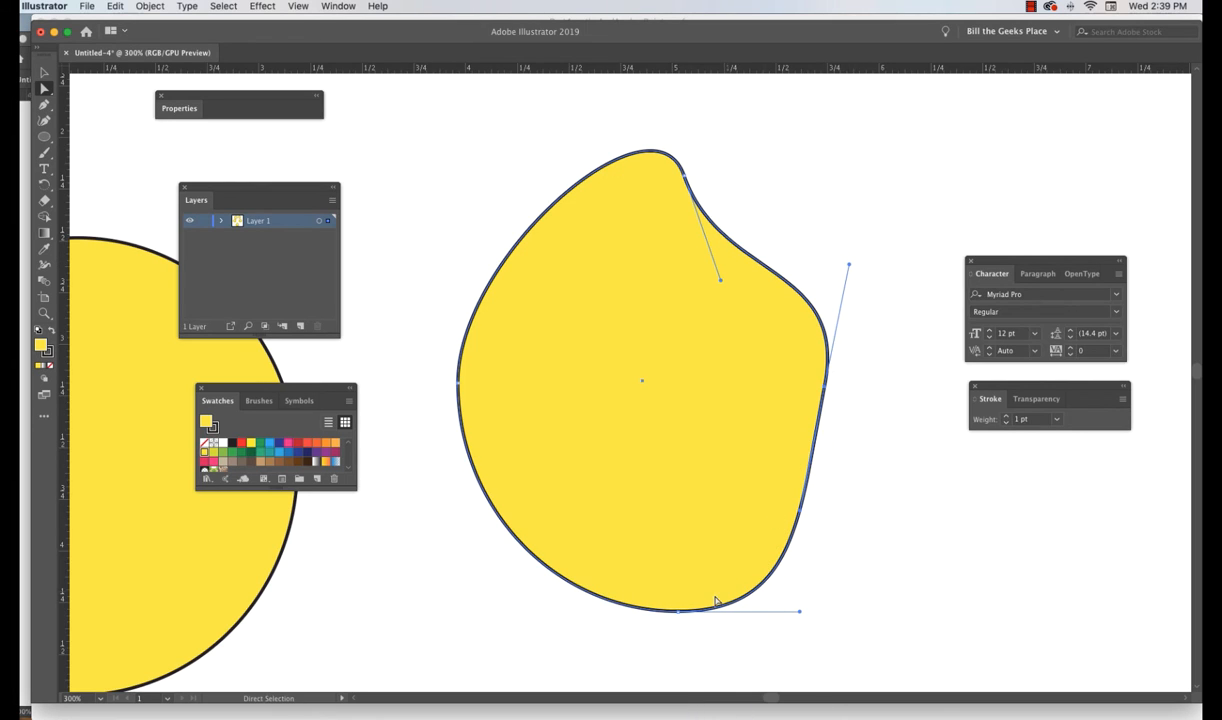
- Select the bottom anchor point and rotate its direction handle upward to skew the lower curve
click(680, 612)
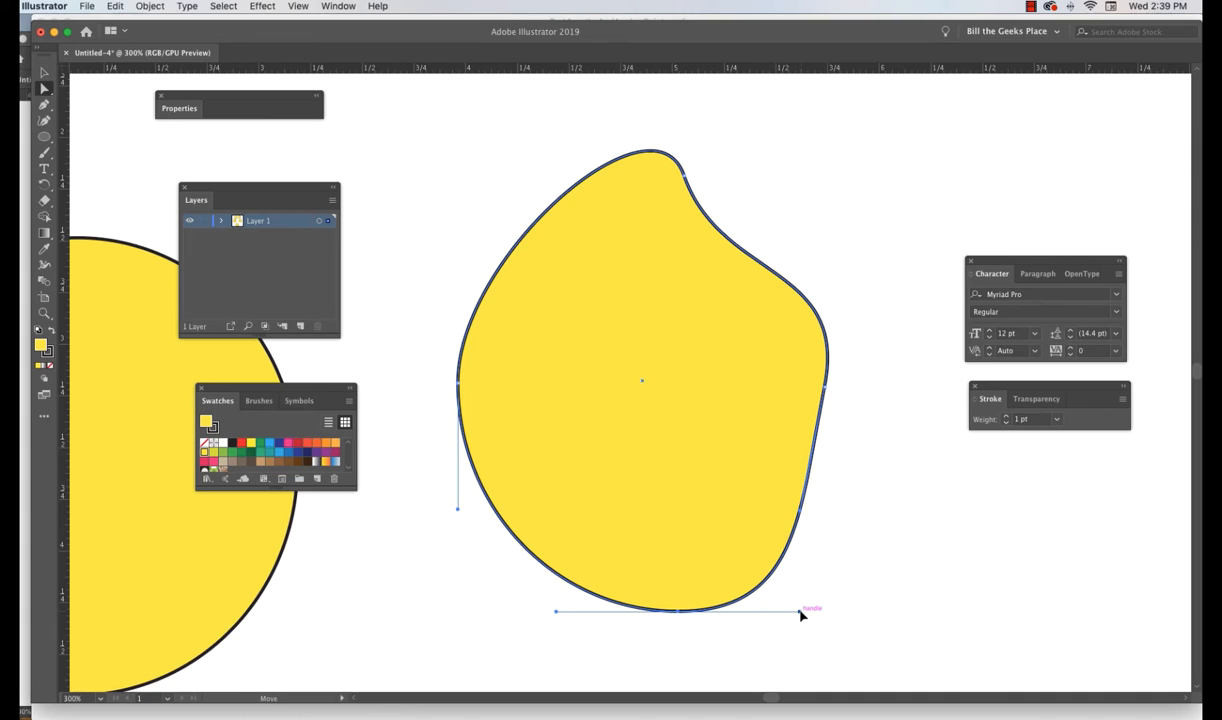
drag(800, 611, 819, 556)
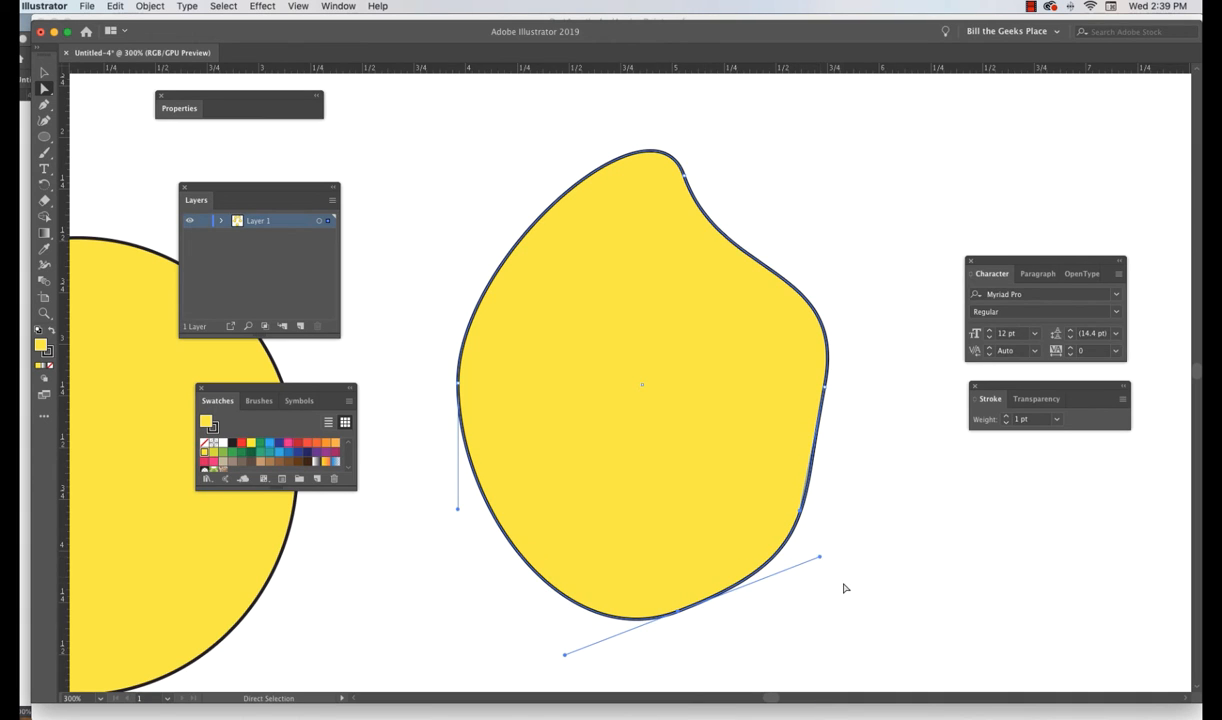
- Select the shape's right anchor point and drag it outward to stretch the shape to the right
click(827, 389)
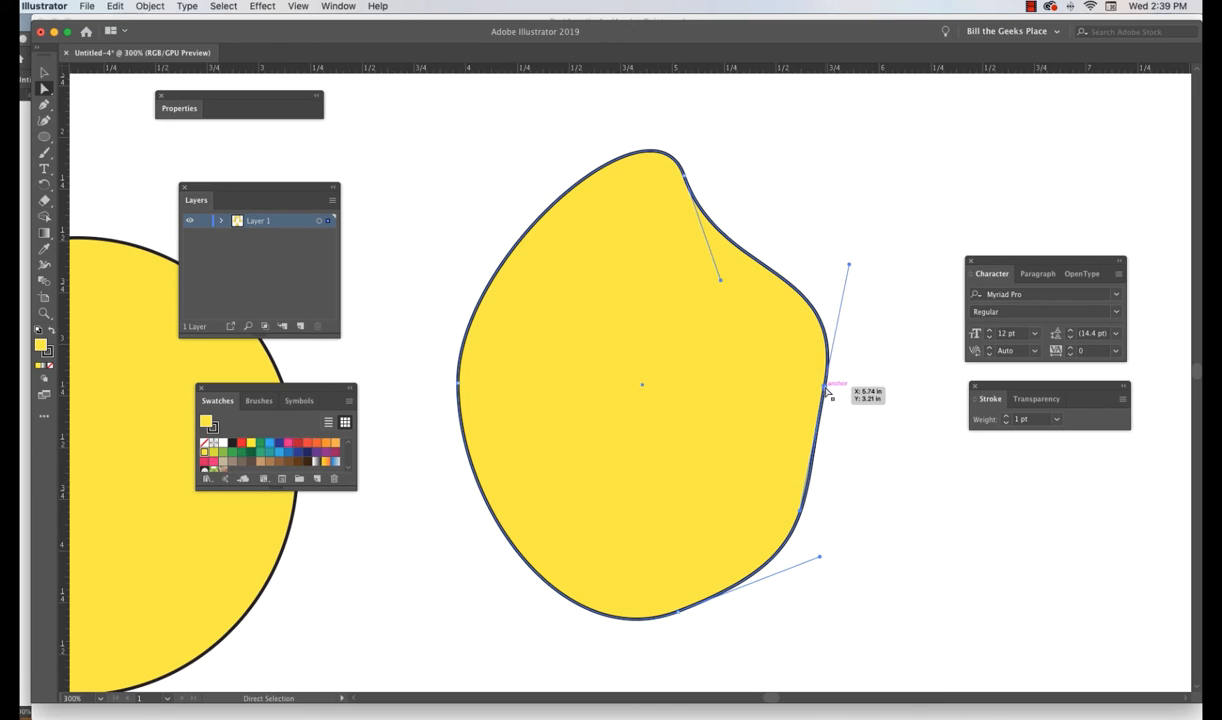
click(679, 614)
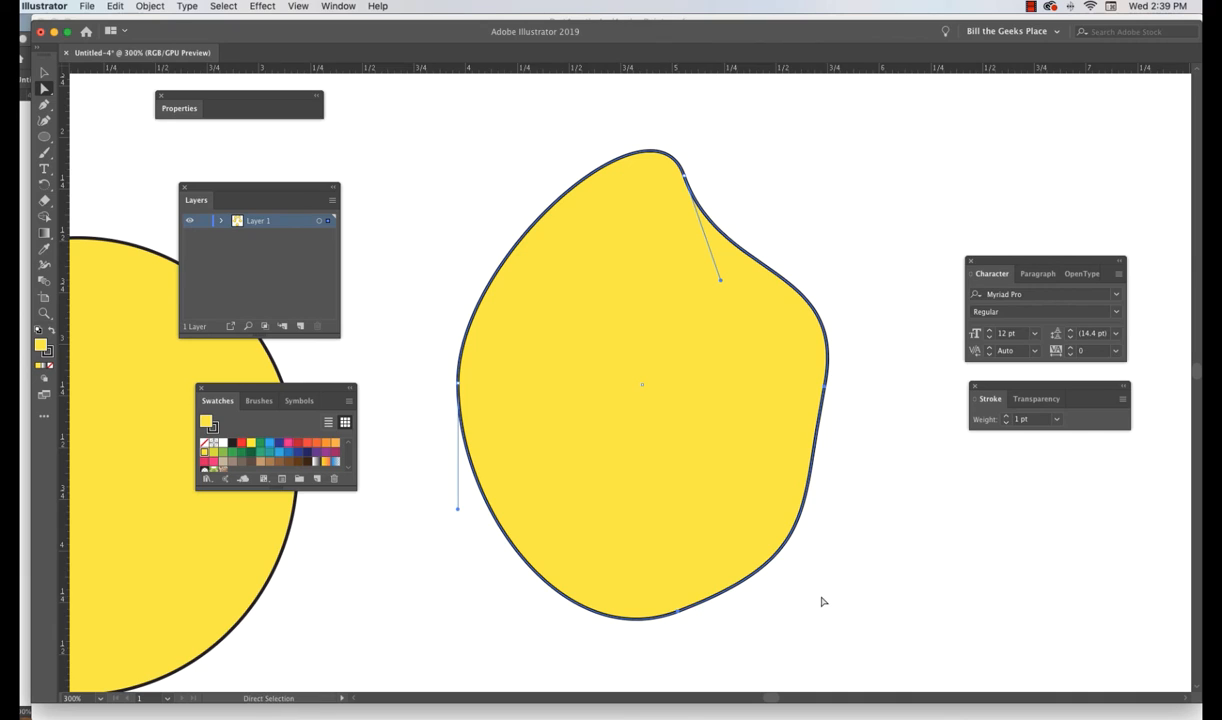
click(885, 405)
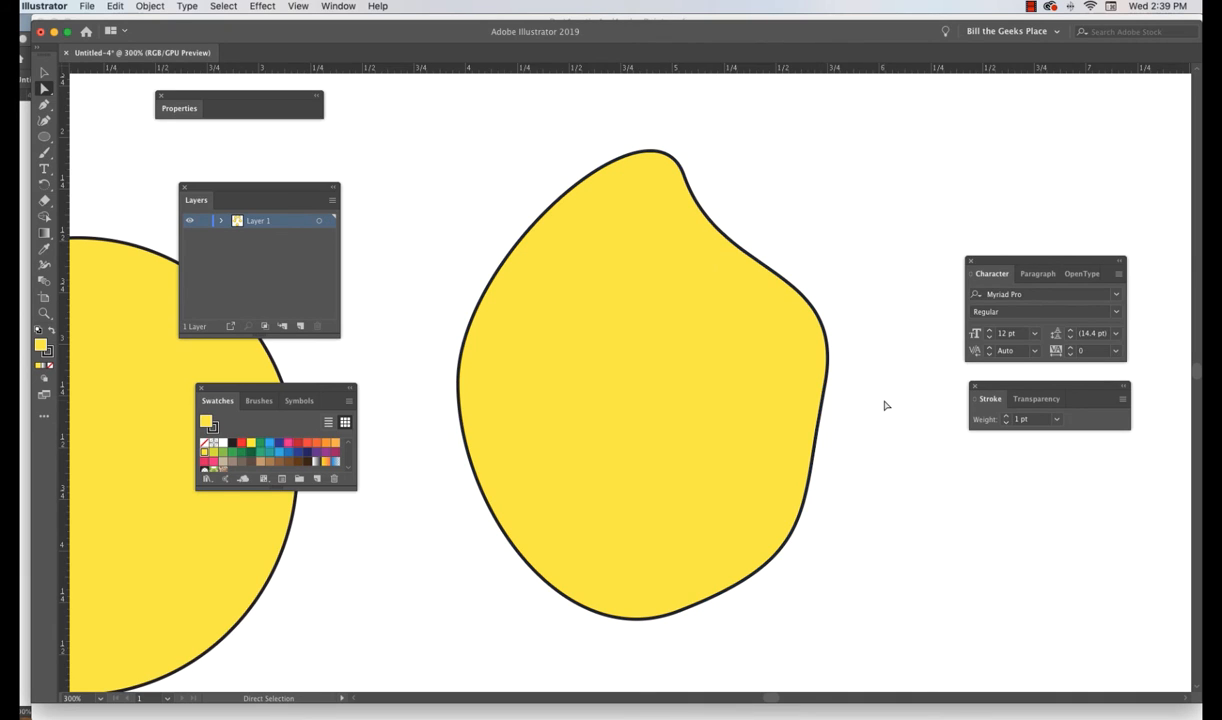
click(827, 390)
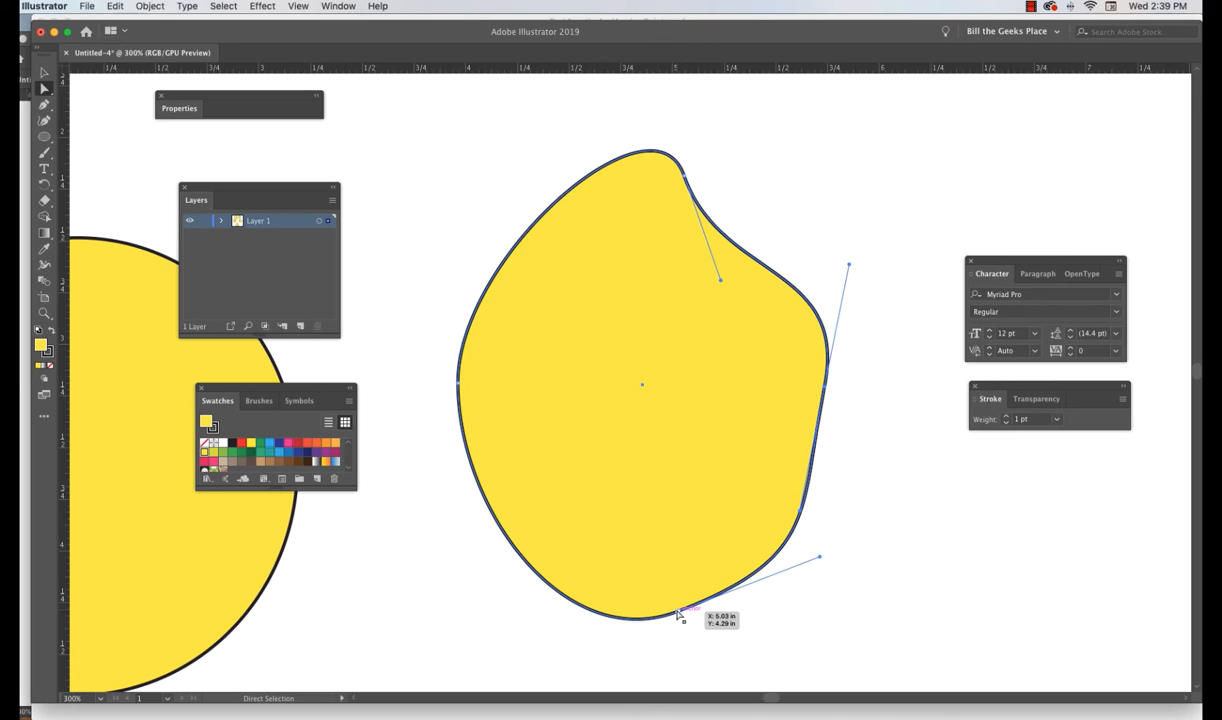
click(924, 371)
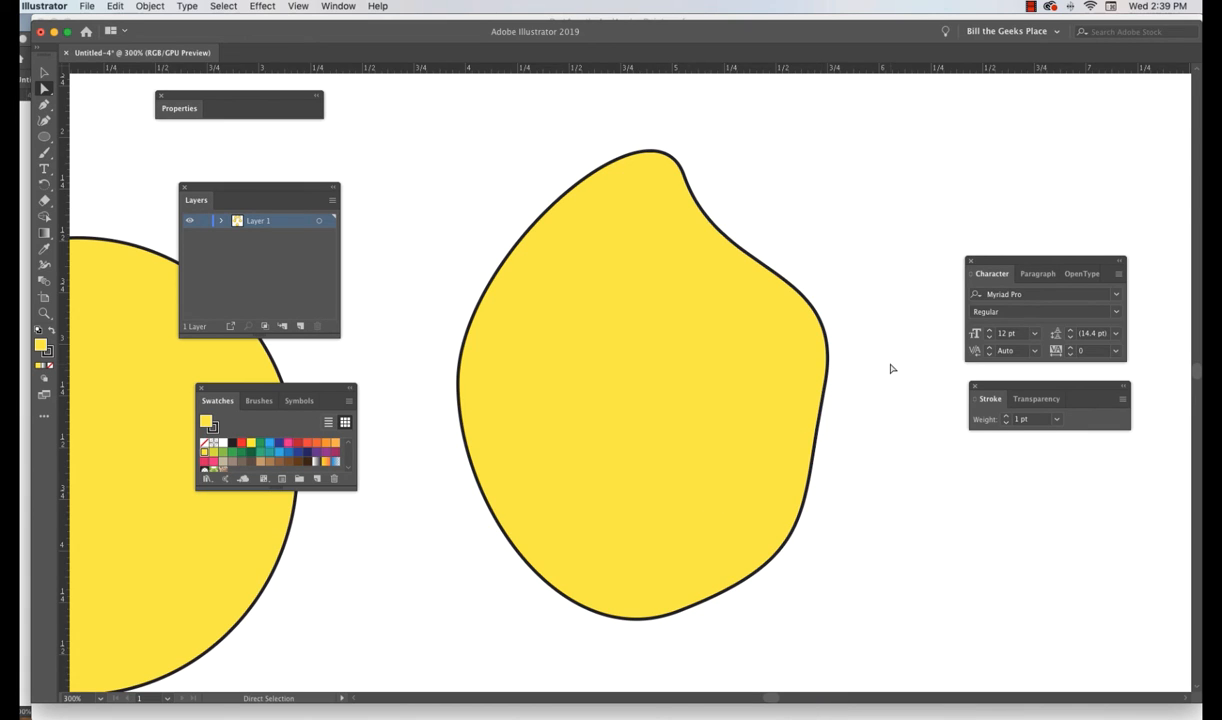
drag(889, 366, 657, 644)
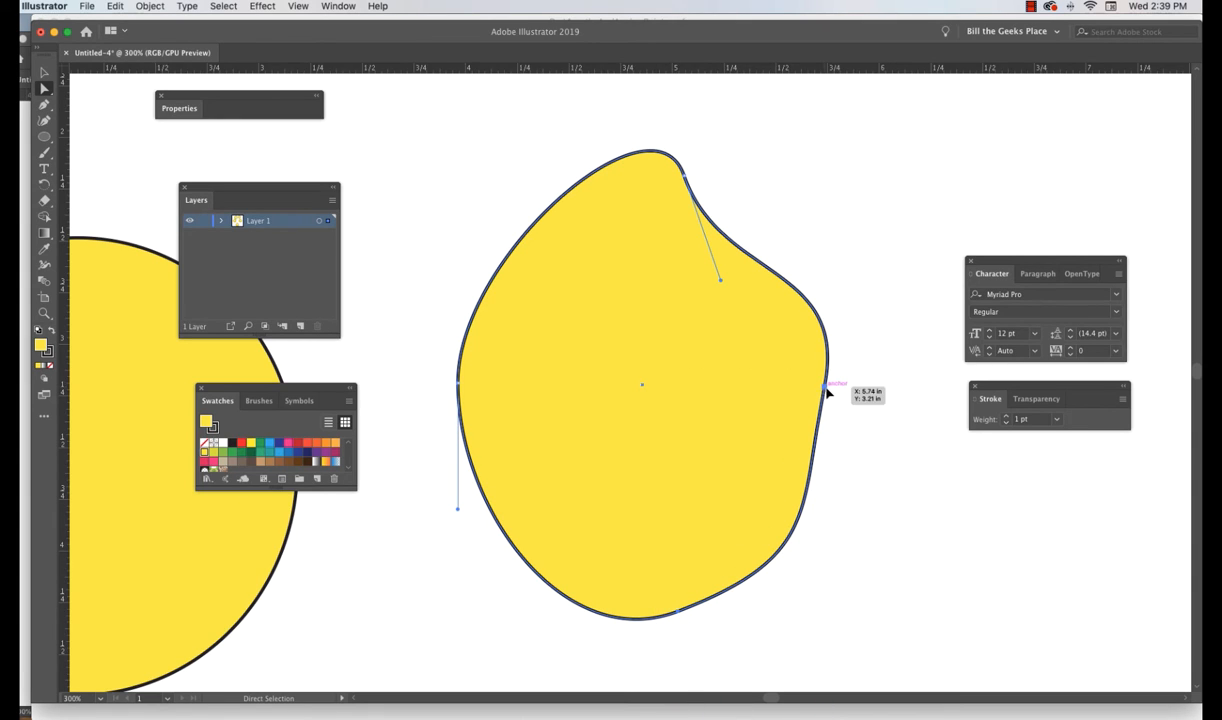
drag(826, 393, 998, 450)
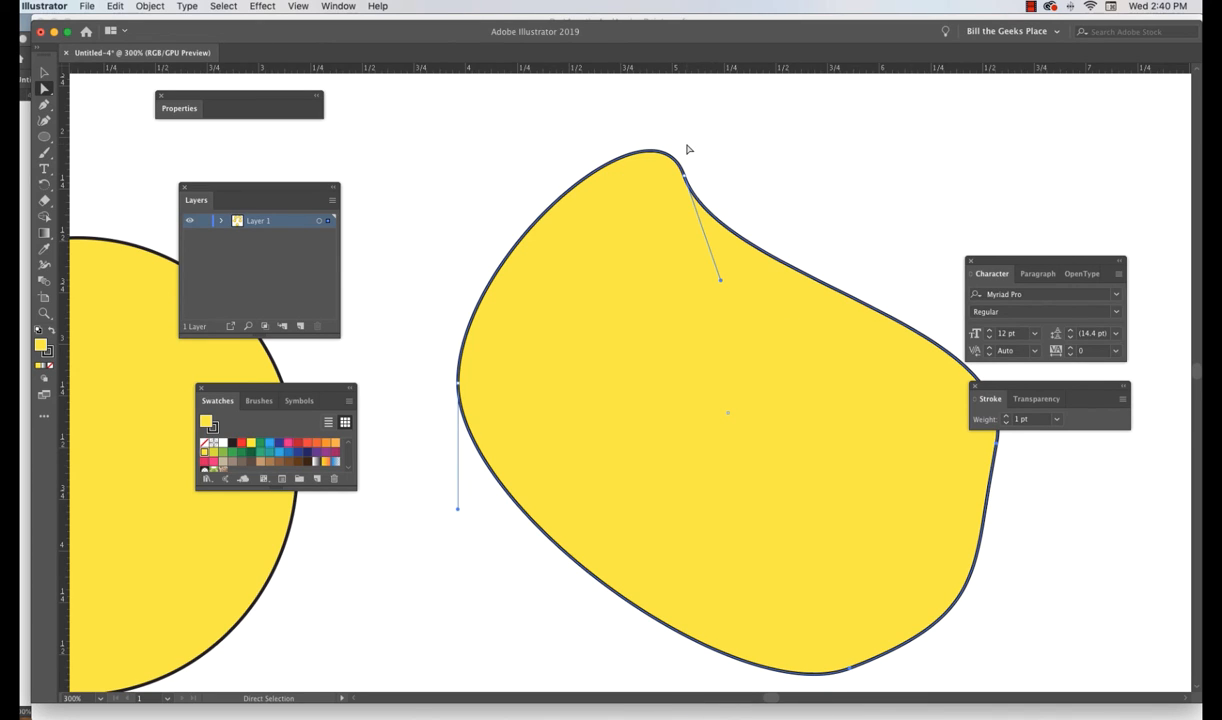
- In Outline view, reposition the top anchor point and rotate its direction handle to dent the top edge
click(298, 7)
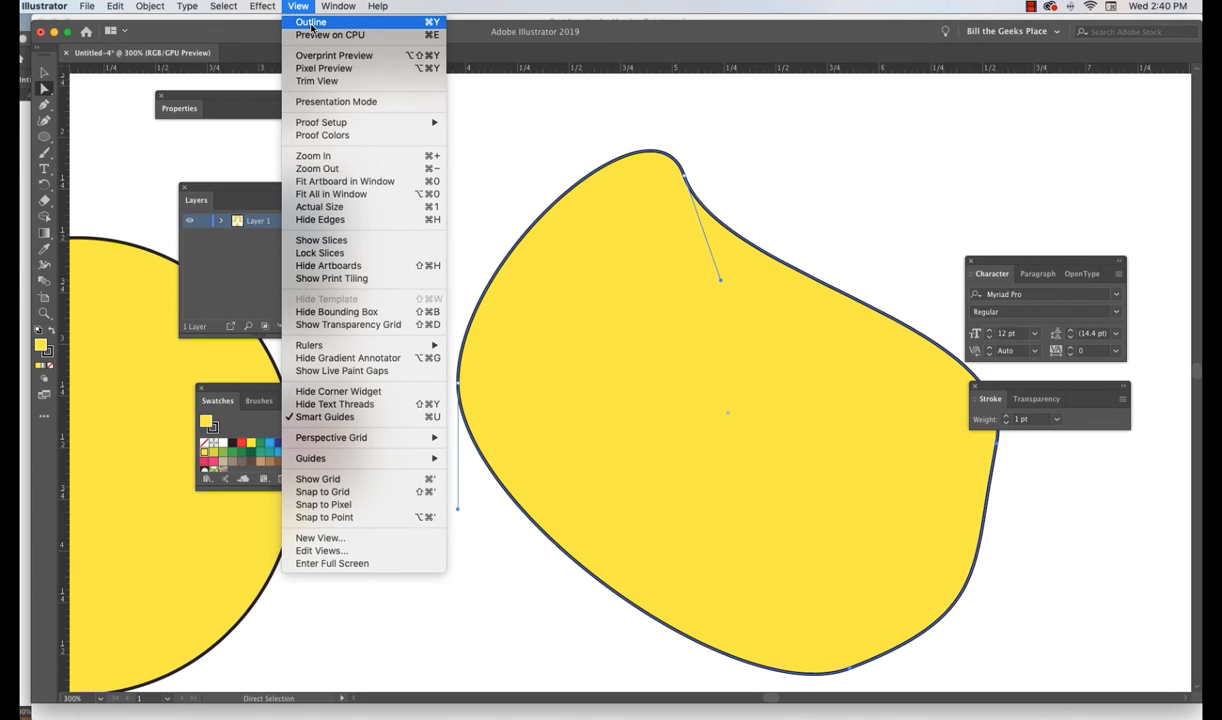
click(311, 22)
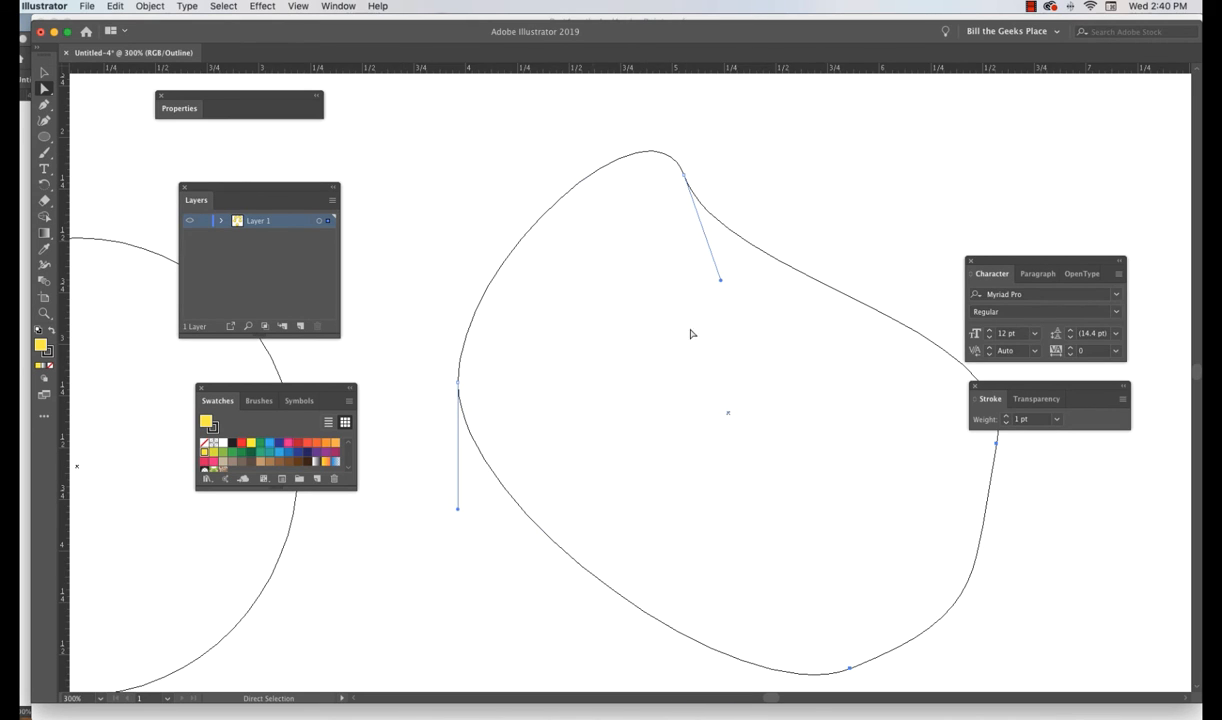
click(684, 176)
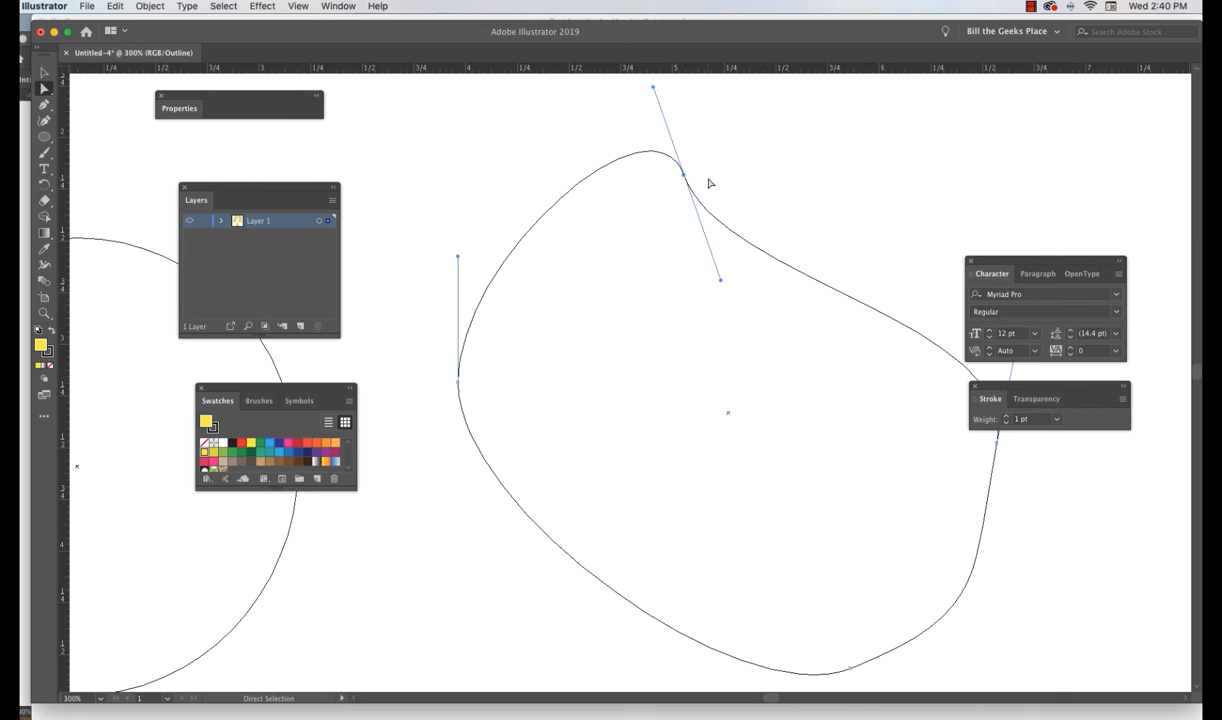
drag(684, 175, 697, 362)
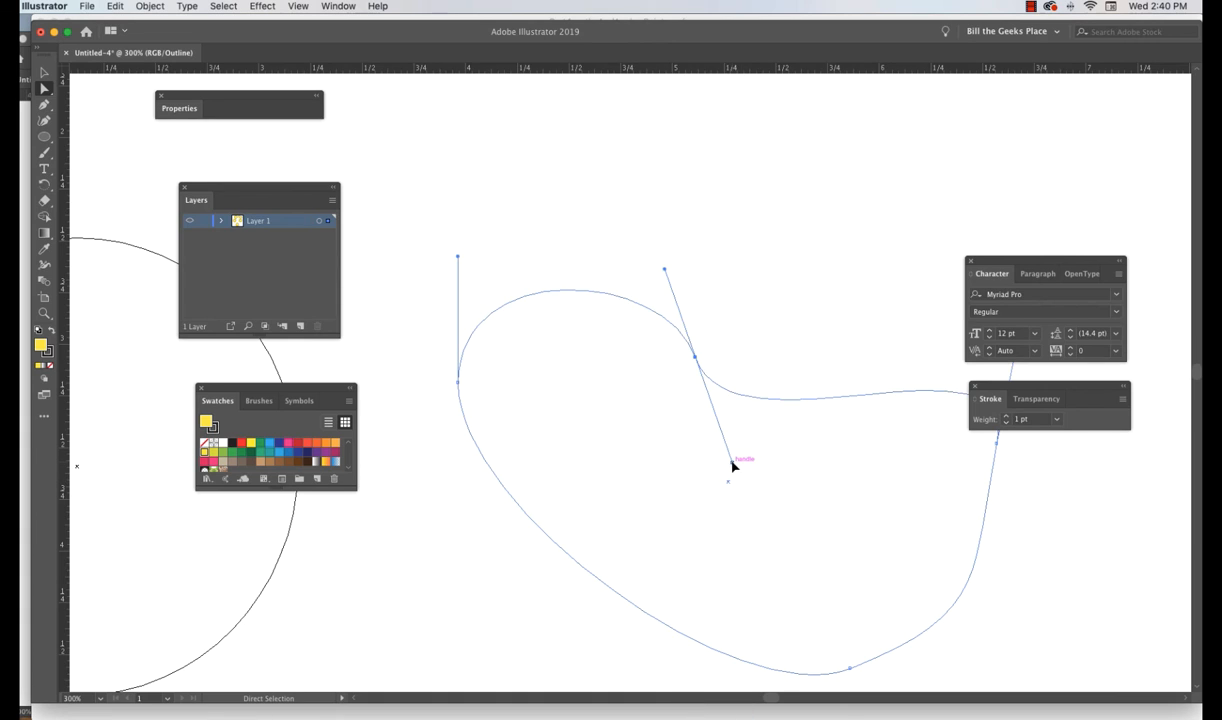
drag(731, 463, 791, 259)
drag(689, 346, 655, 277)
- Drag the left anchor point up and outward, then switch back to GPU Preview
drag(395, 275, 695, 394)
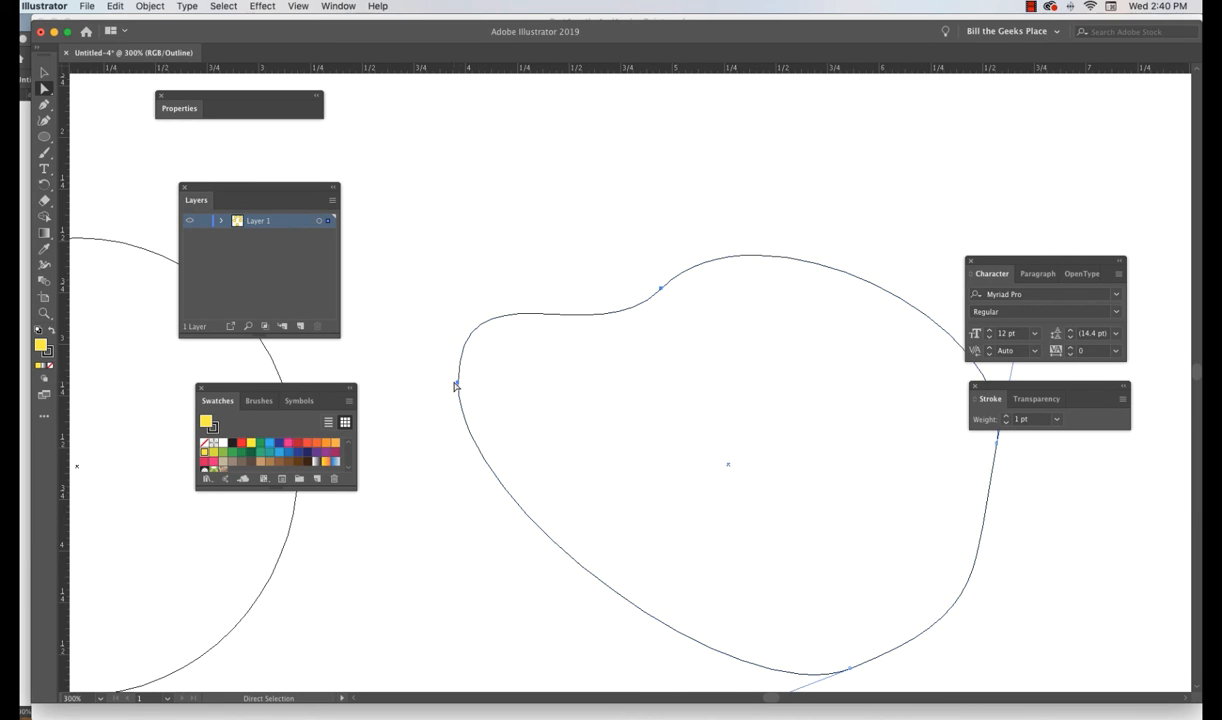
drag(457, 384, 389, 257)
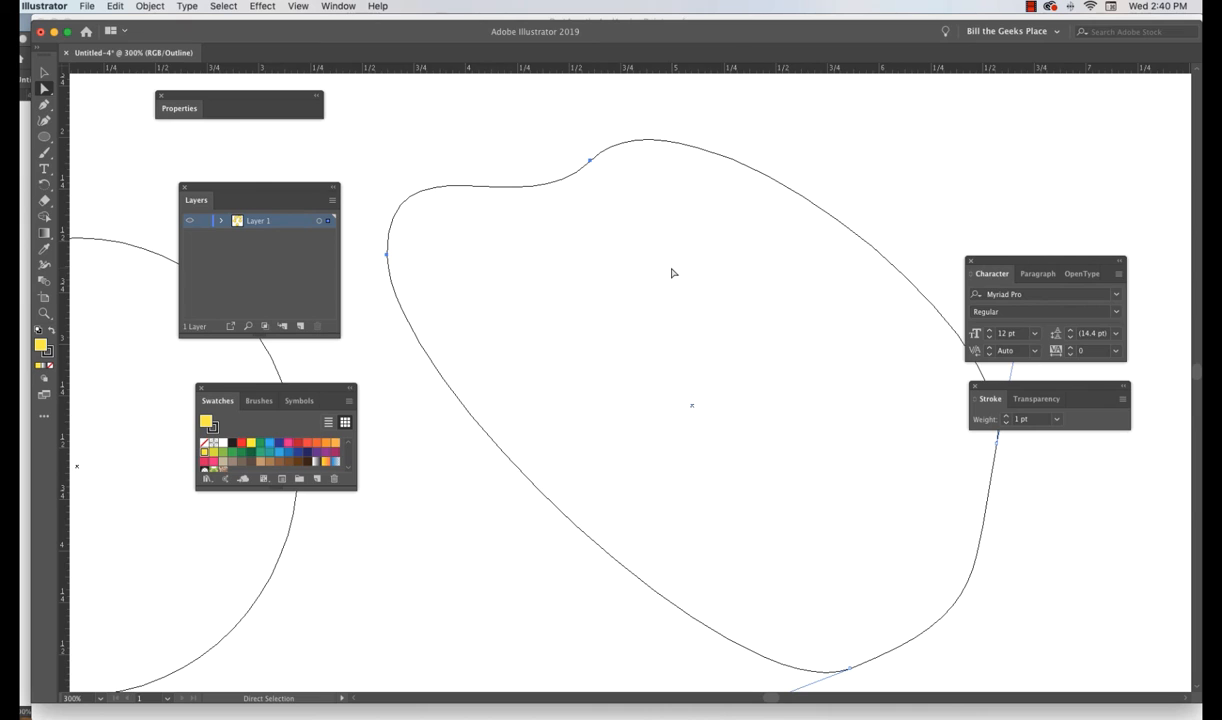
click(299, 7)
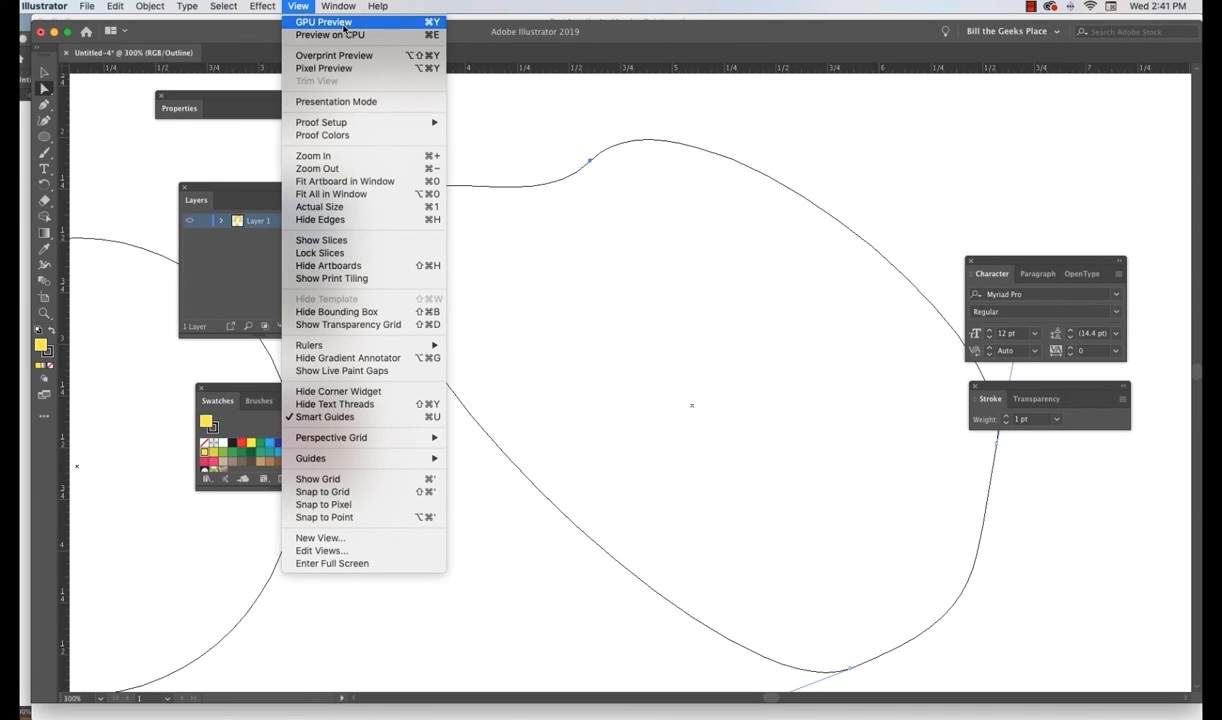
click(344, 24)
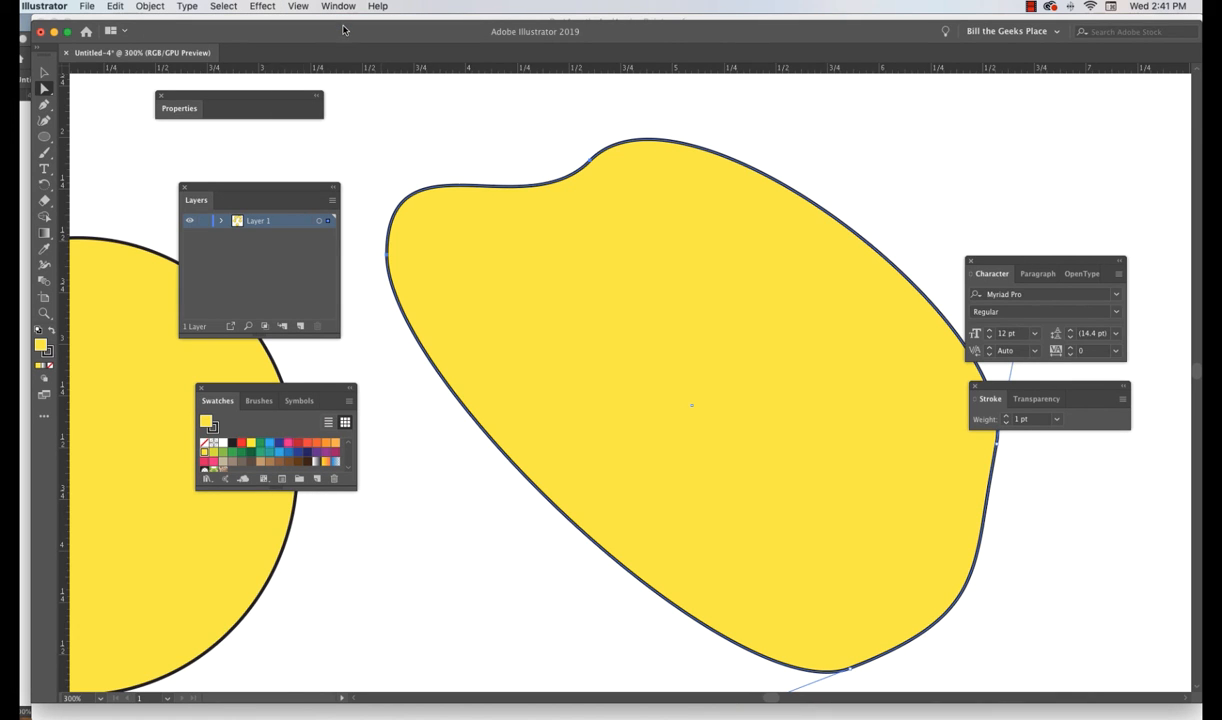
- Fit the artboard in the window using the Hand tool
click(153, 362)
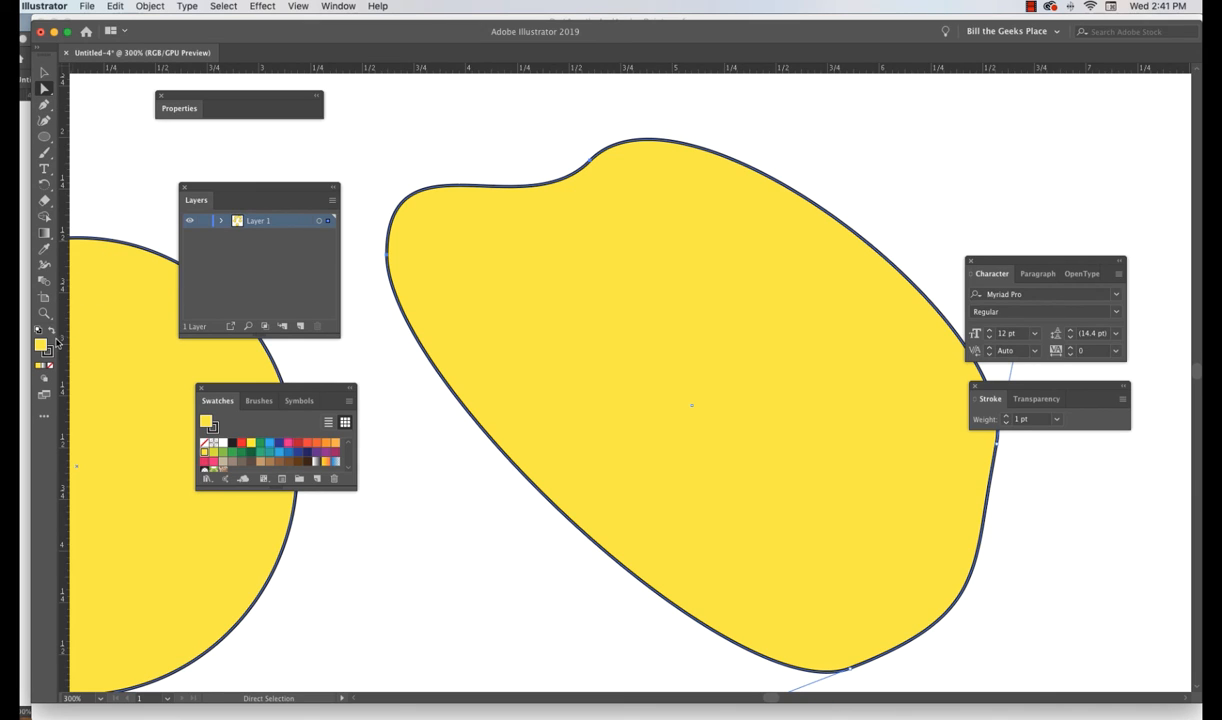
drag(49, 316, 88, 335)
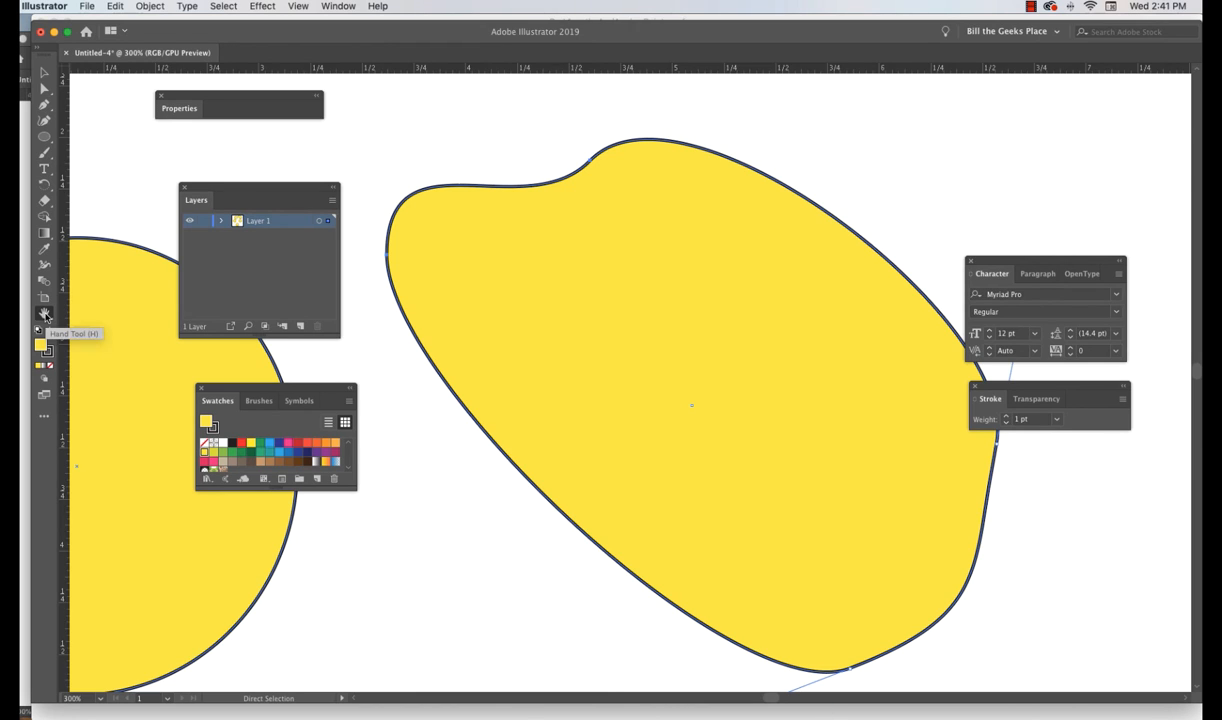
double_click(44, 315)
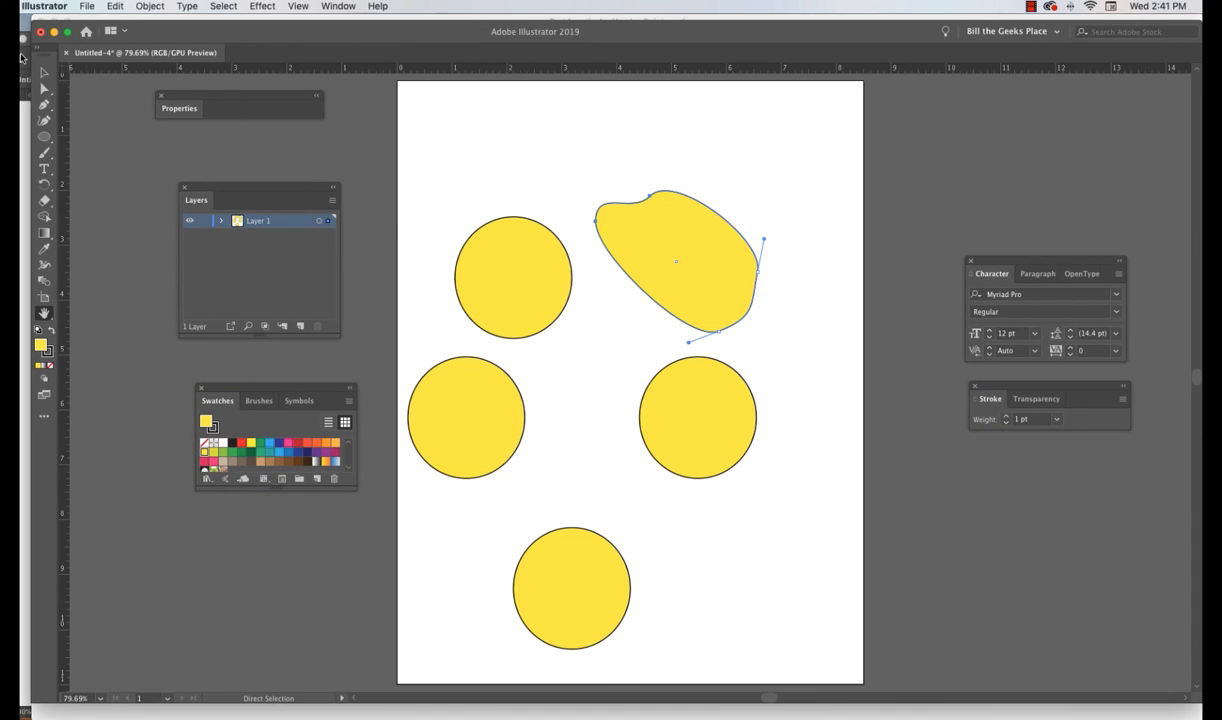
- With the Selection tool, move the reshaped blob toward the artboard's upper-right corner
click(44, 72)
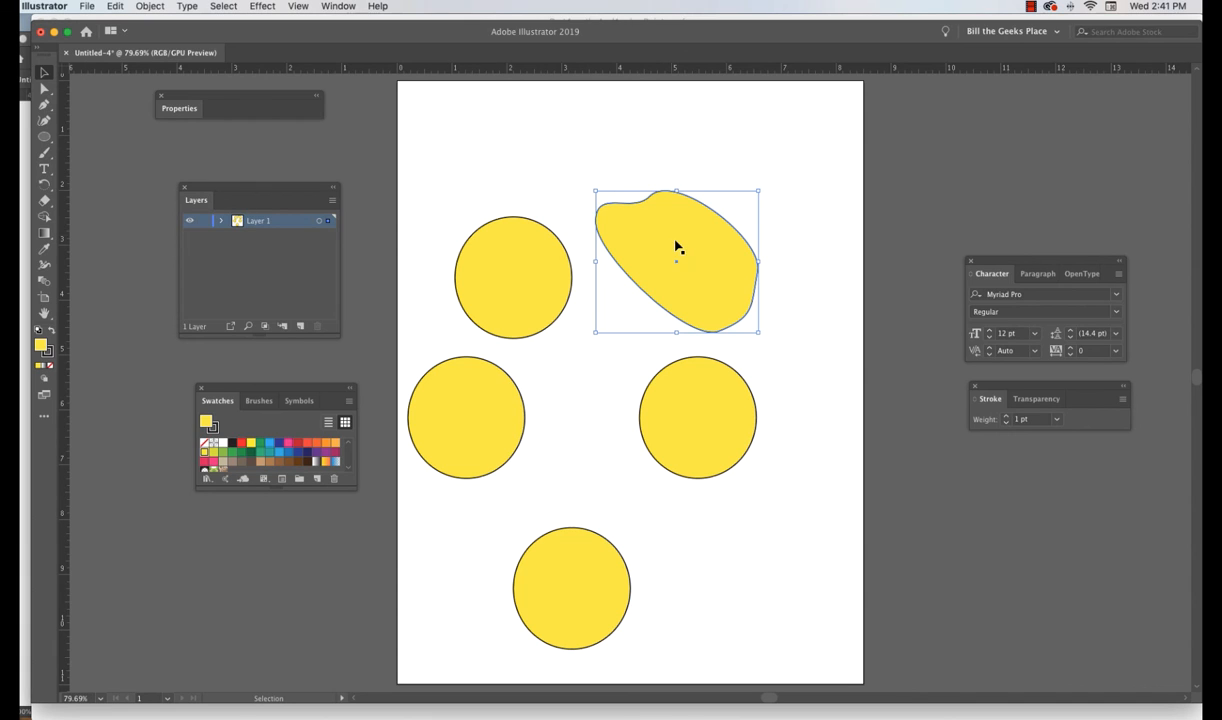
drag(711, 290, 762, 215)
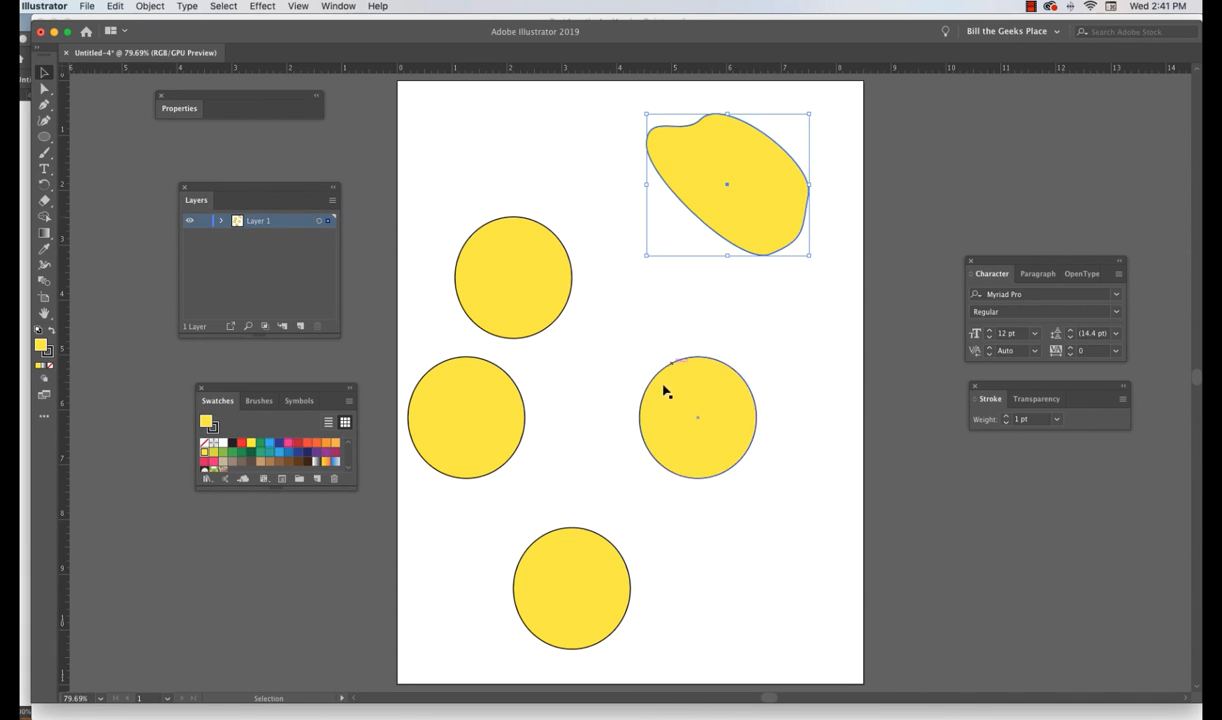
- Select the three lower circles together and move them to the right
drag(779, 352, 404, 638)
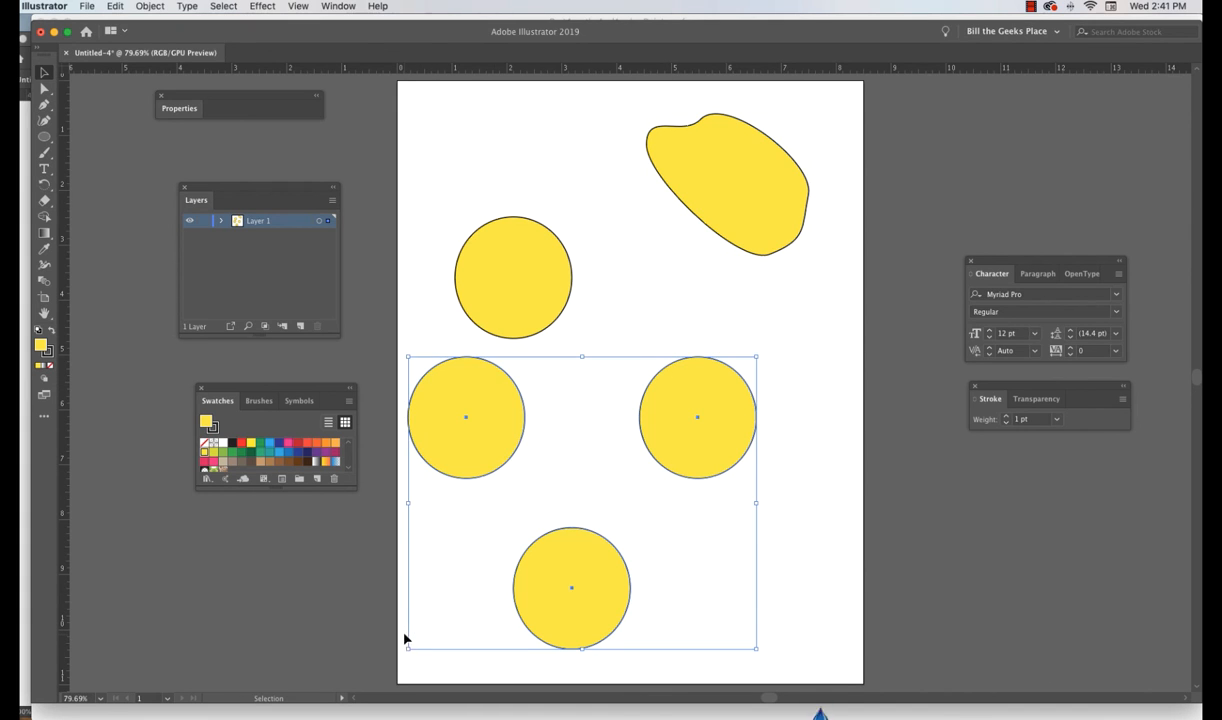
drag(493, 433, 595, 429)
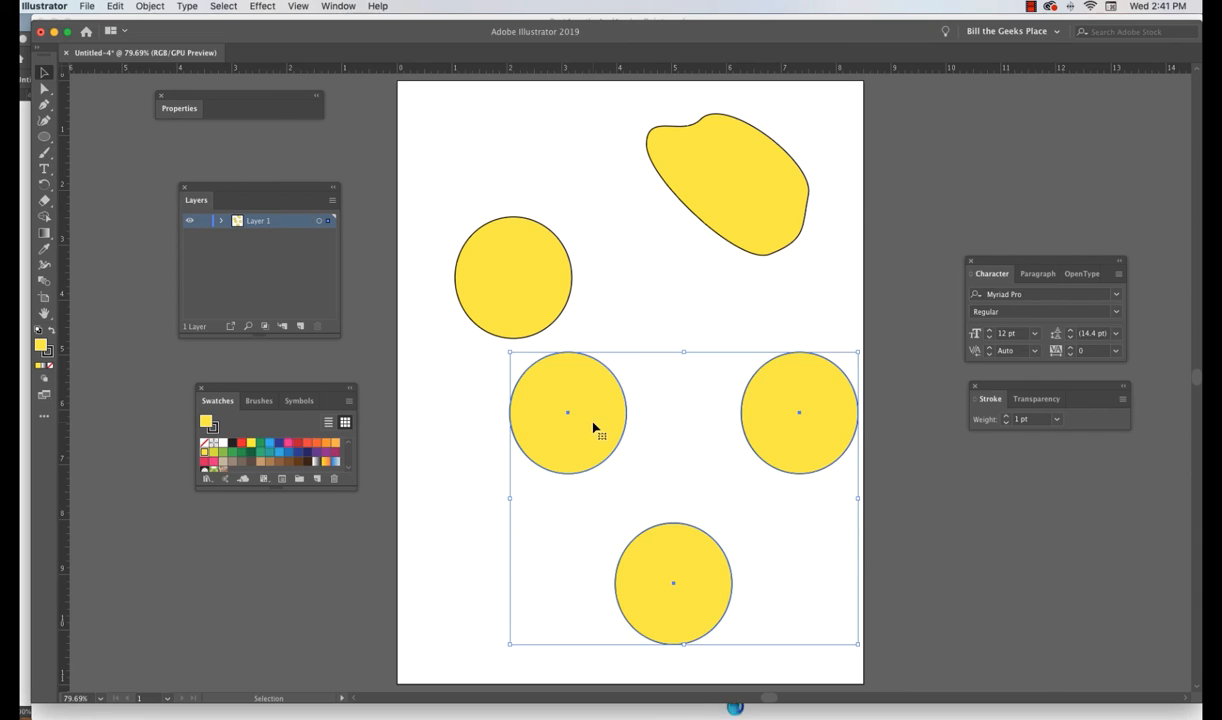
- Move the two left circles up and to the left, and shift the right circle leftward
drag(475, 322, 619, 486)
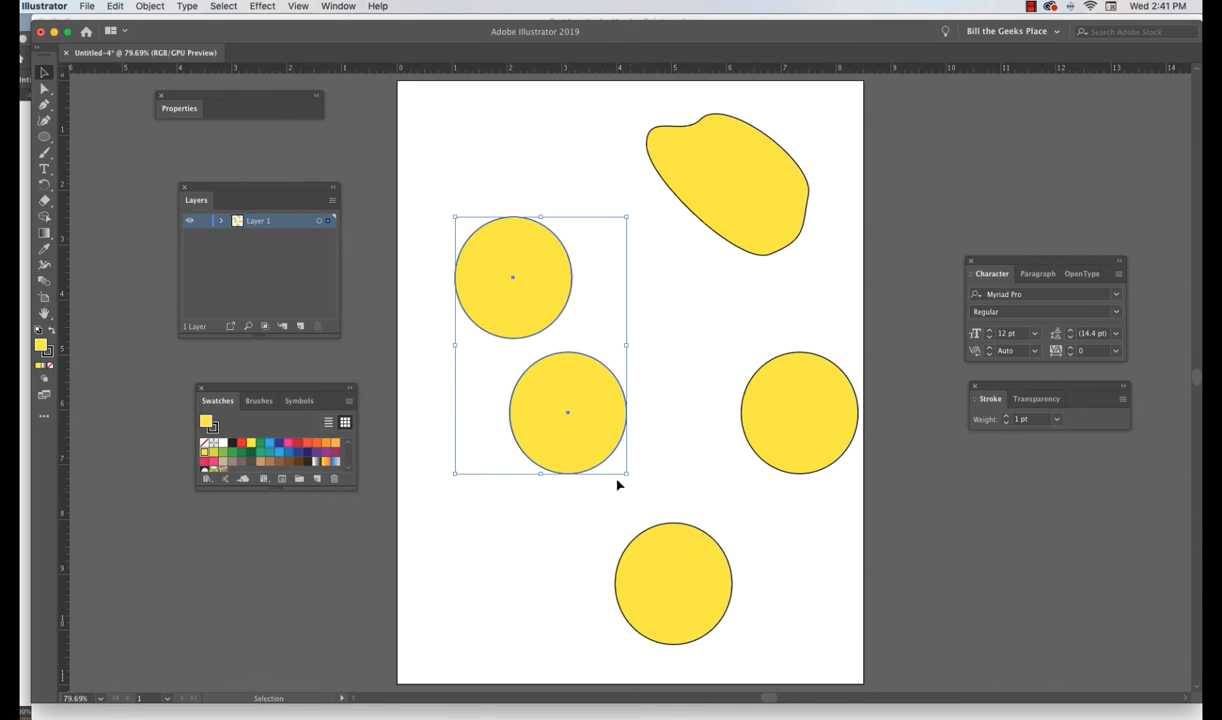
drag(601, 429, 579, 396)
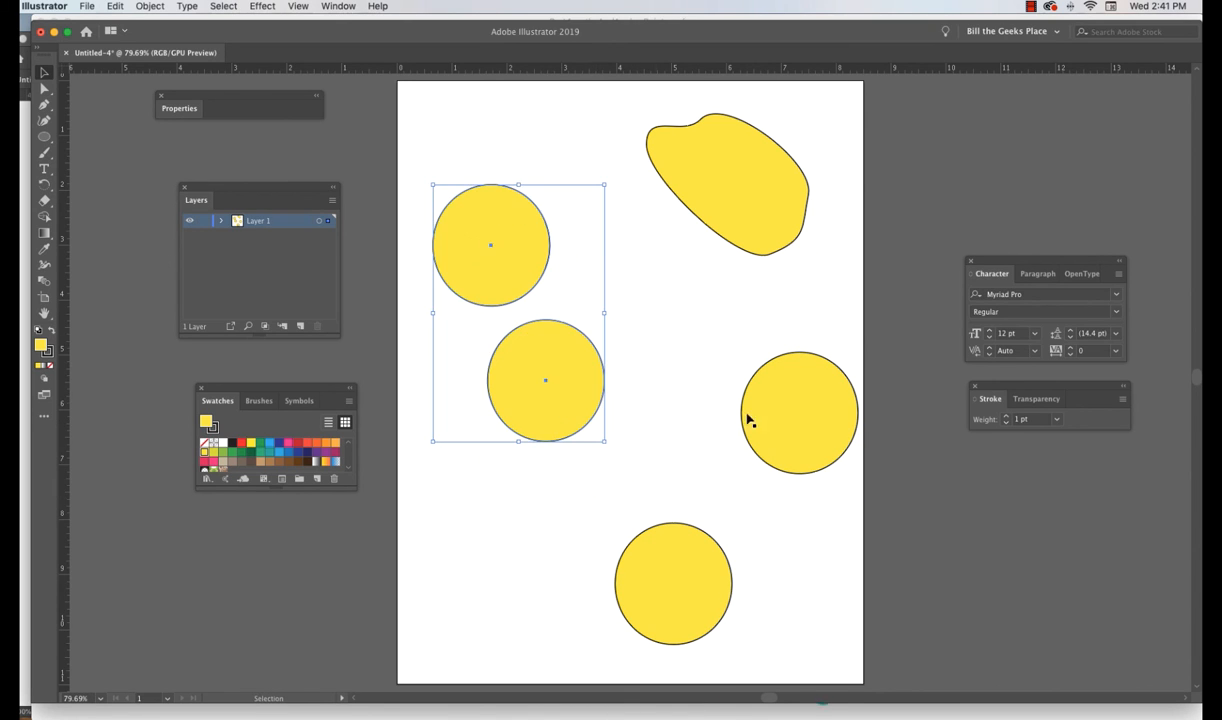
drag(798, 418, 715, 390)
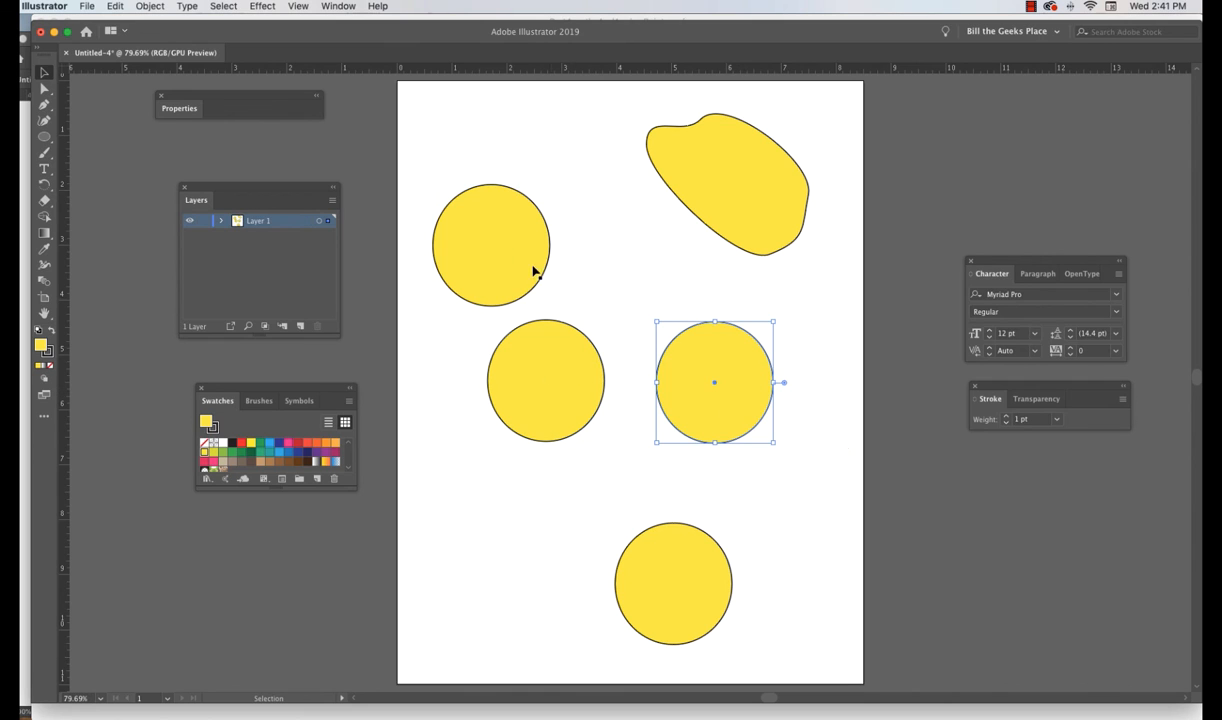
- Select the two left circles and move them down
drag(423, 167, 619, 466)
drag(565, 393, 559, 455)
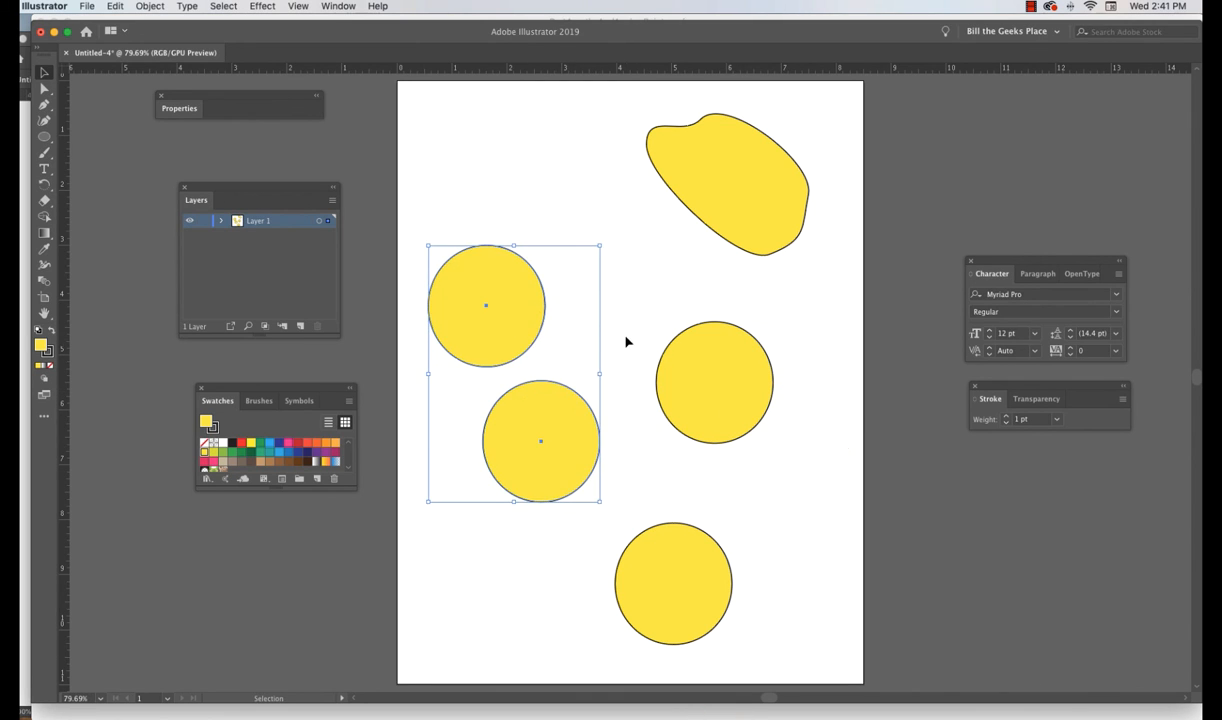
- Select the two right-hand circles together
drag(627, 330, 757, 624)
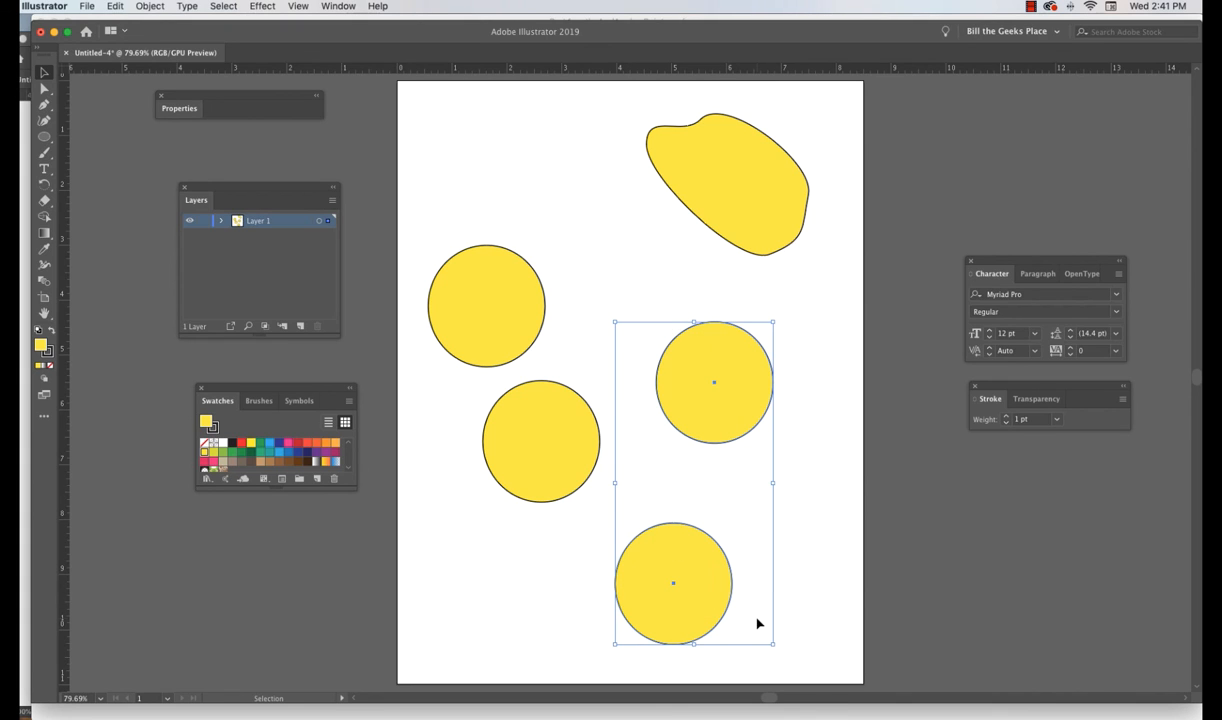